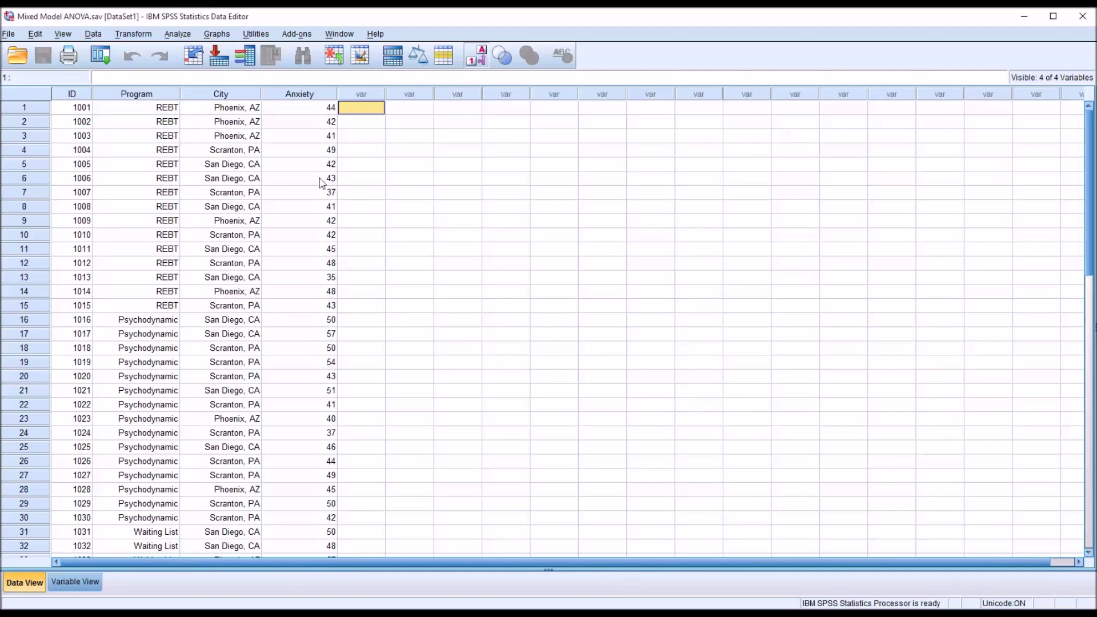
# Check the Program value labels in rows 1, 16 and 31, then select the Anxiety column.
pyautogui.click(131, 96)
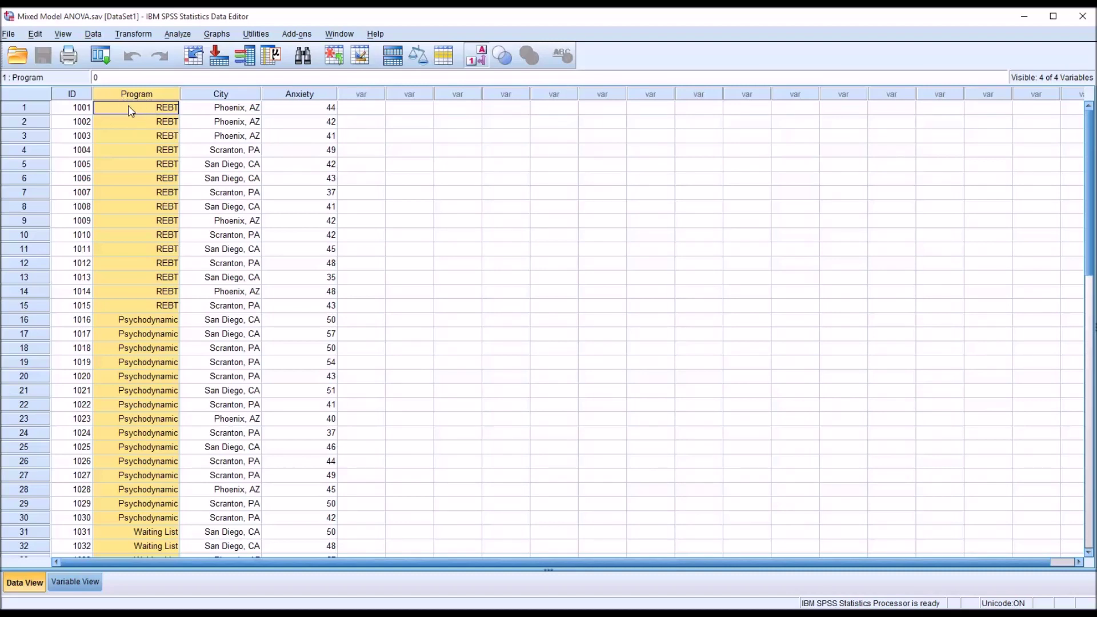
pyautogui.doubleClick(136, 109)
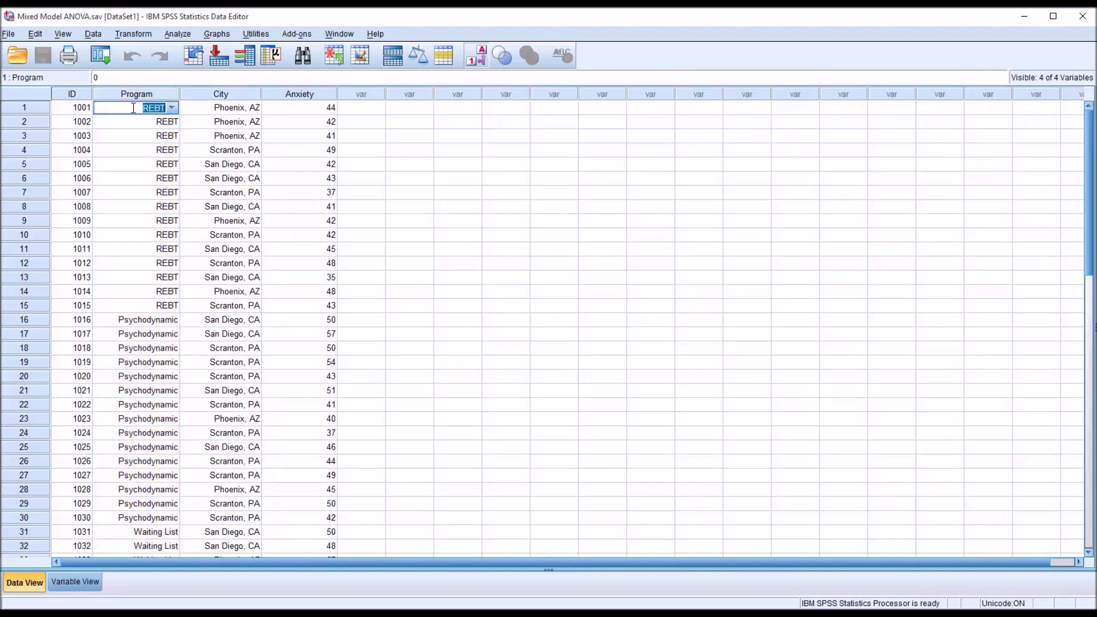
pyautogui.click(121, 324)
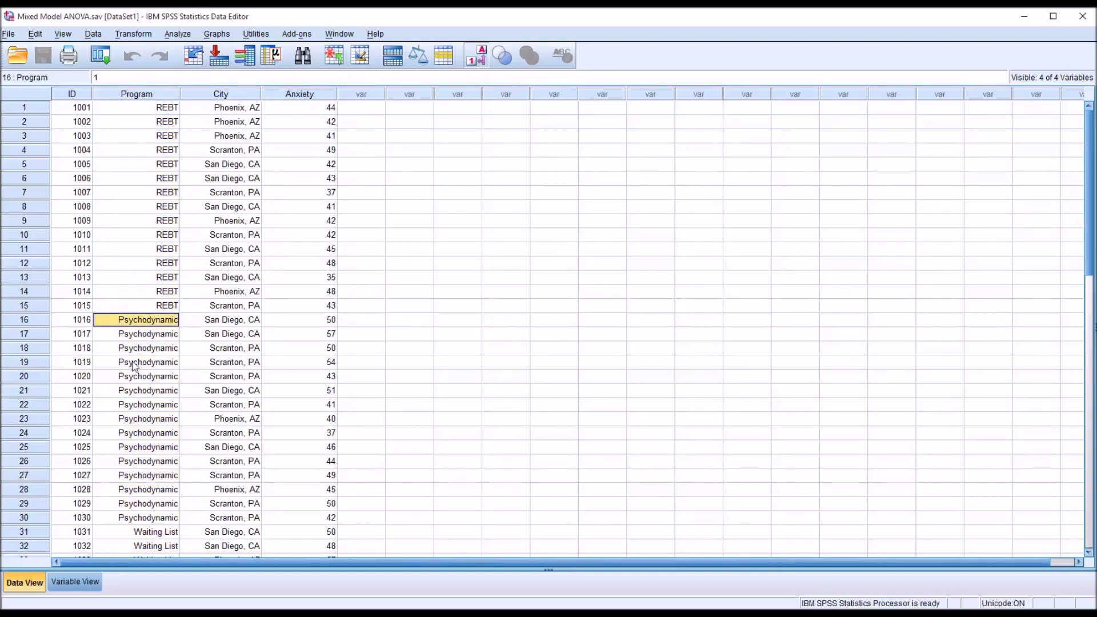
pyautogui.click(123, 533)
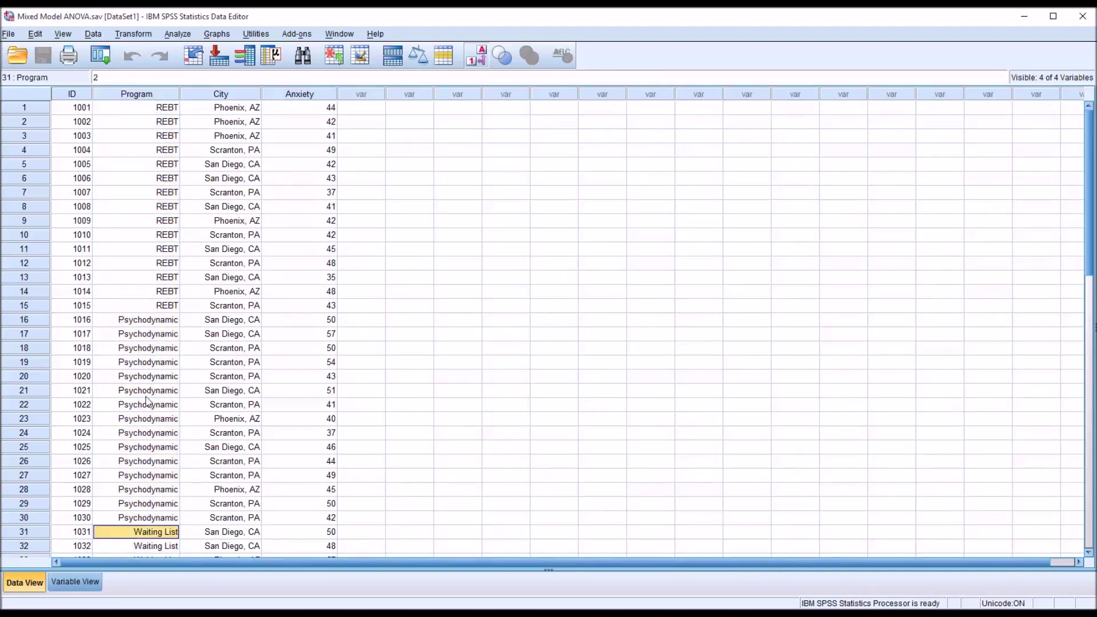
pyautogui.click(308, 97)
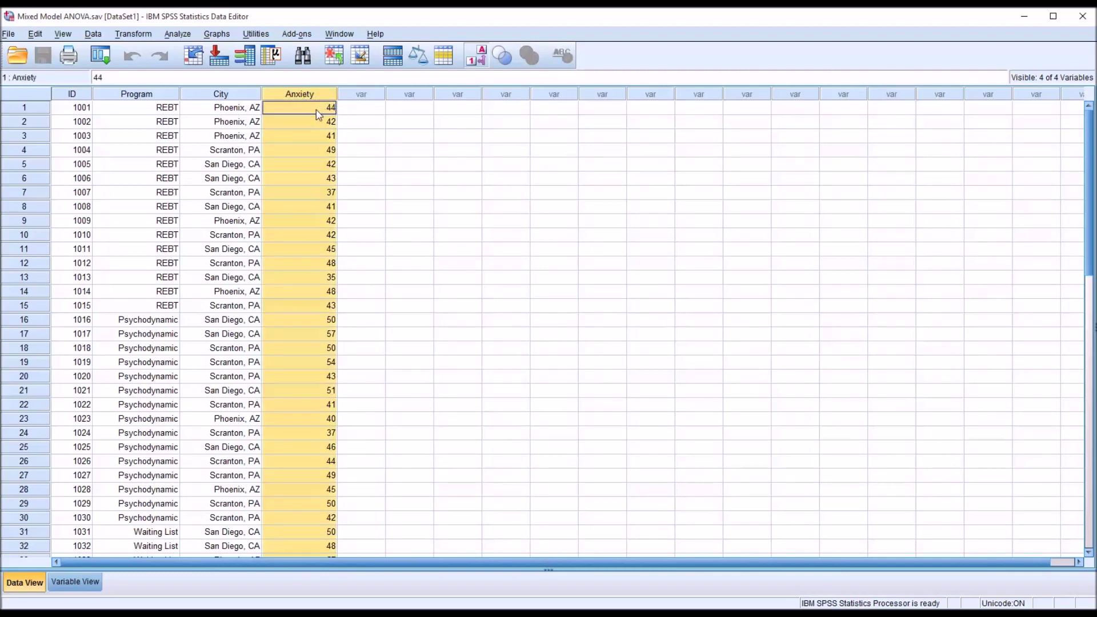
pyautogui.click(346, 112)
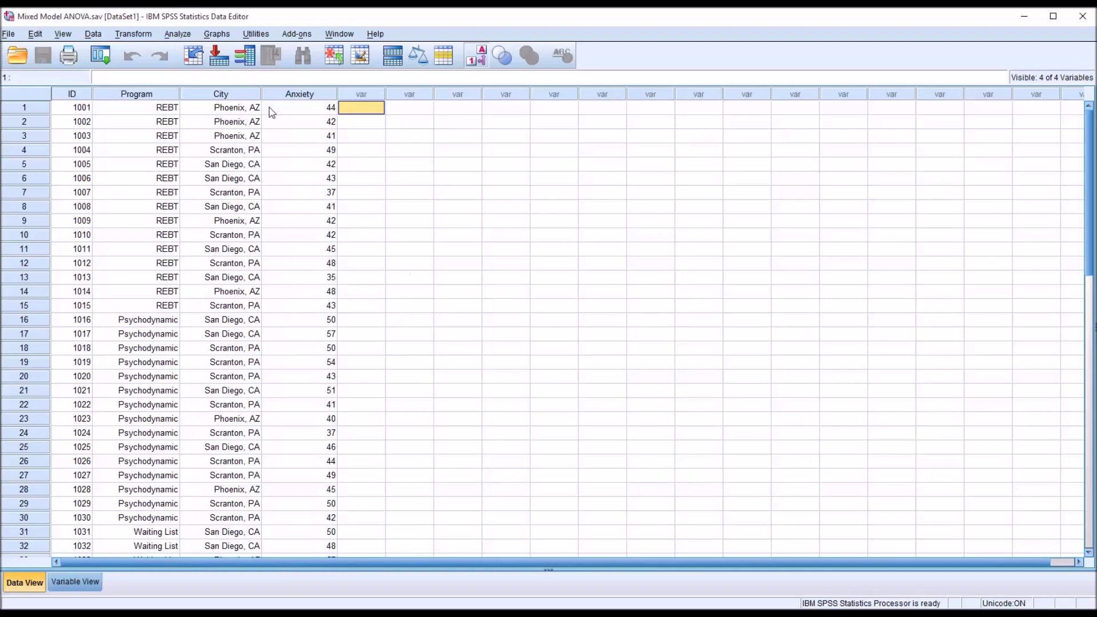
# Inspect the City codes for Scranton, PA and San Diego, CA in rows 4 and 5.
pyautogui.click(229, 95)
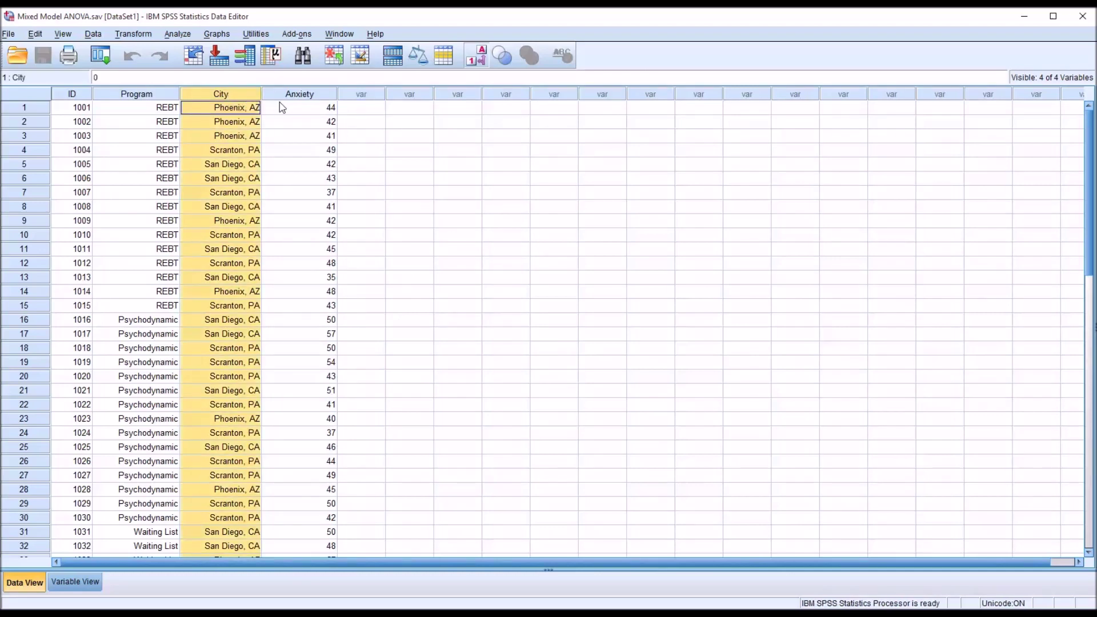
pyautogui.click(216, 113)
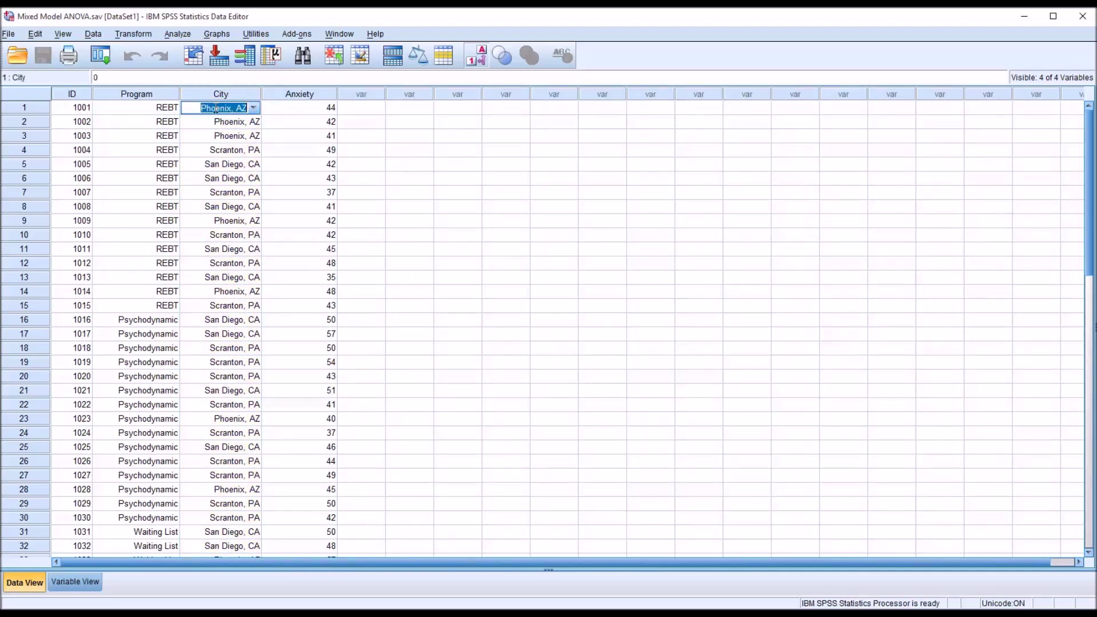
pyautogui.click(215, 152)
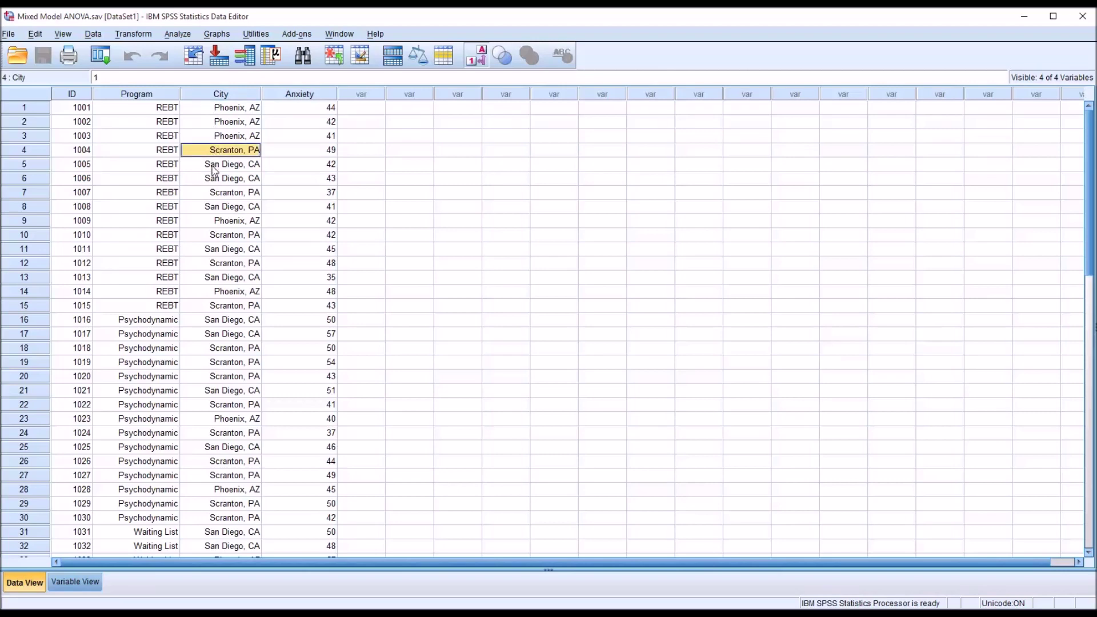
pyautogui.click(215, 169)
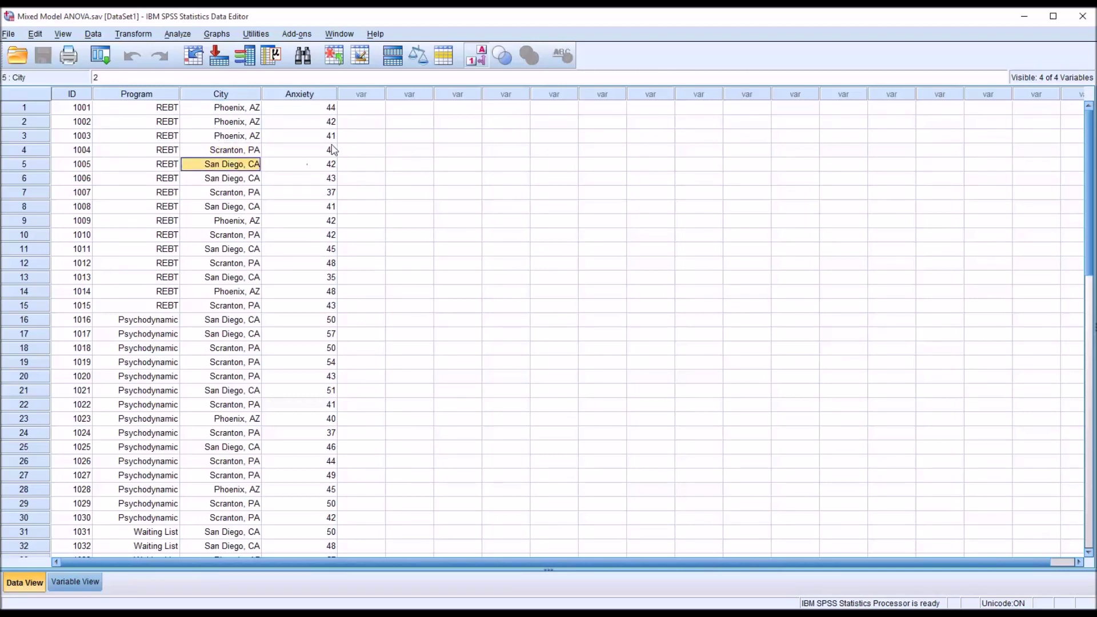
pyautogui.click(353, 110)
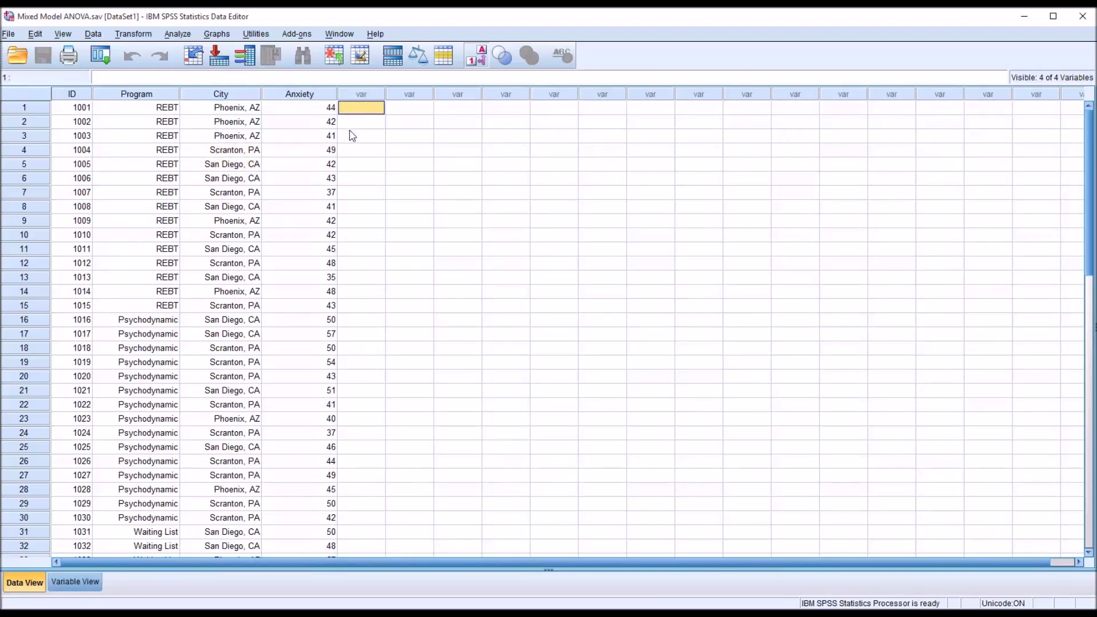
pyautogui.click(235, 96)
pyautogui.click(351, 111)
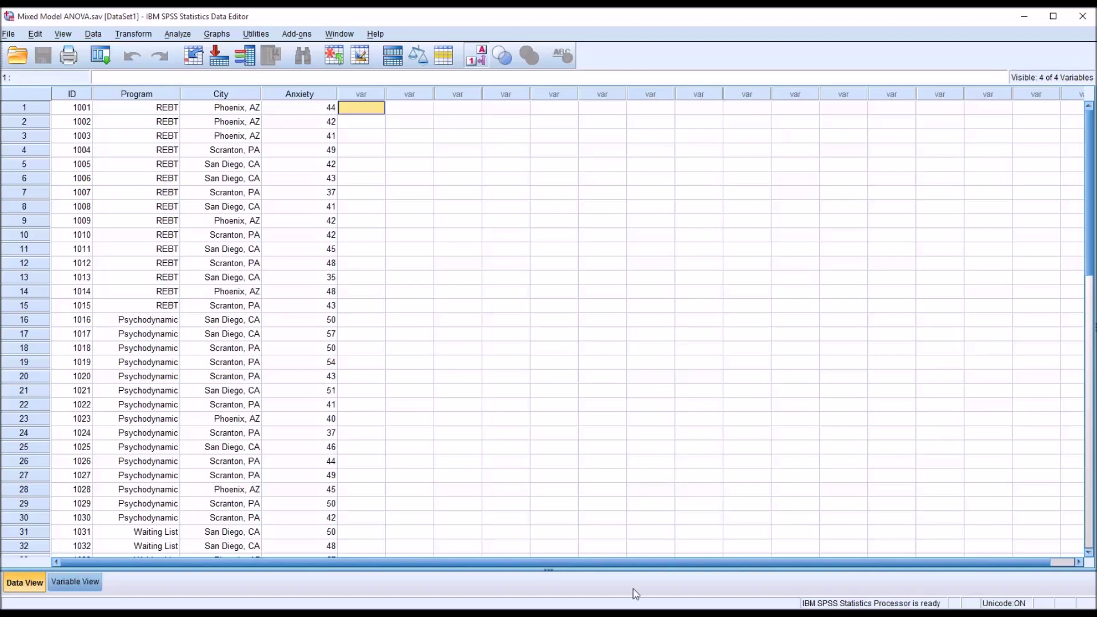
# Recheck the Program codes for REBT, Psychodynamic and Waiting List in rows 1, 16 and 31.
pyautogui.click(143, 94)
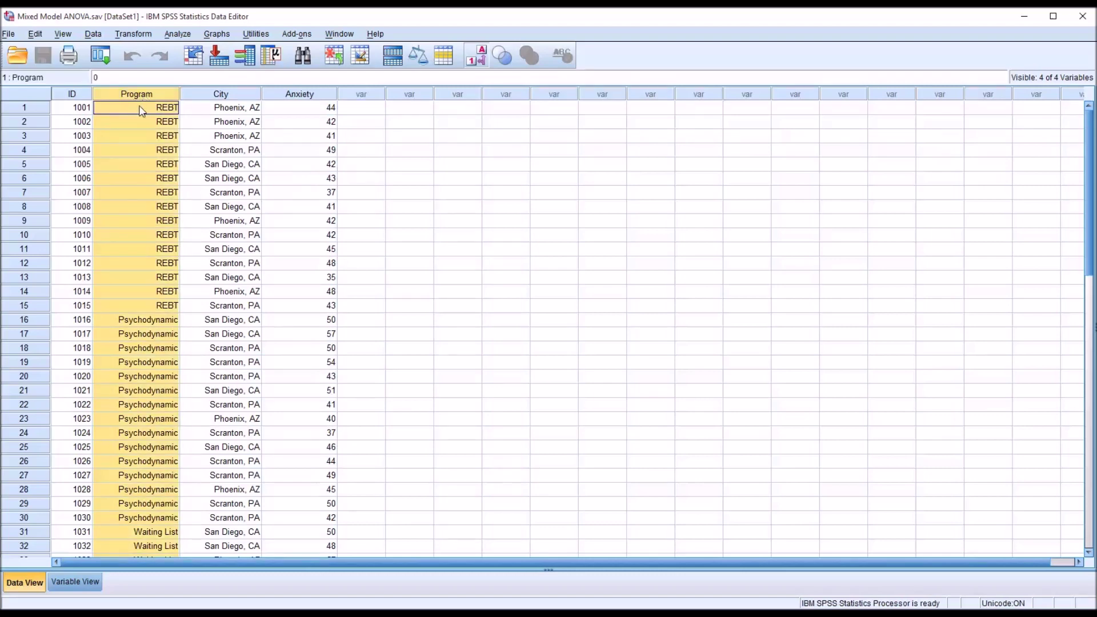
pyautogui.click(126, 113)
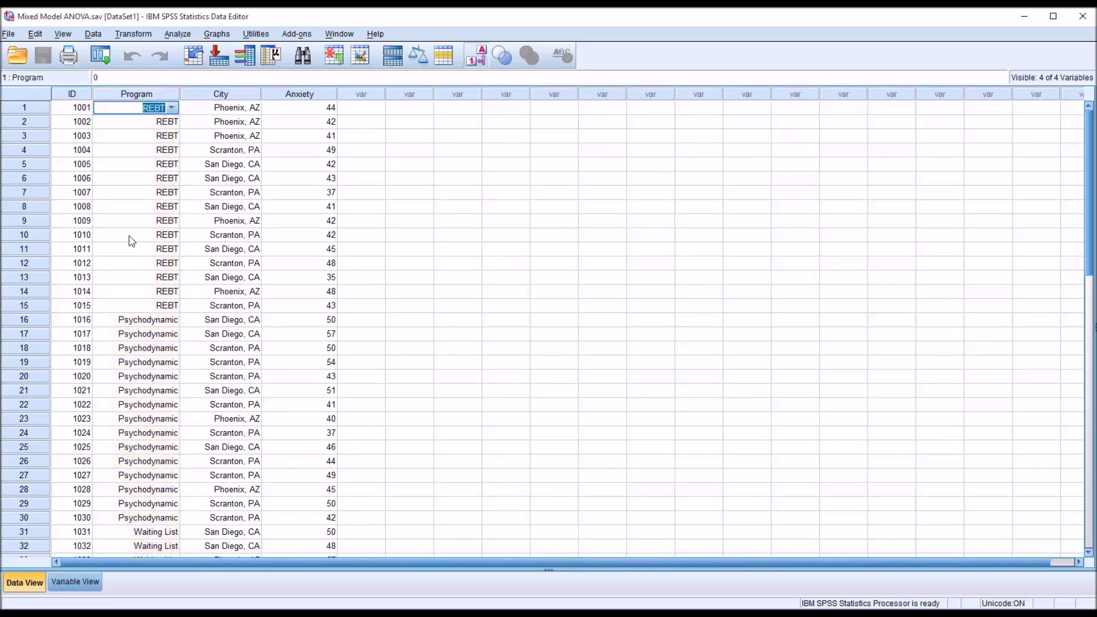
pyautogui.click(125, 321)
pyautogui.click(122, 532)
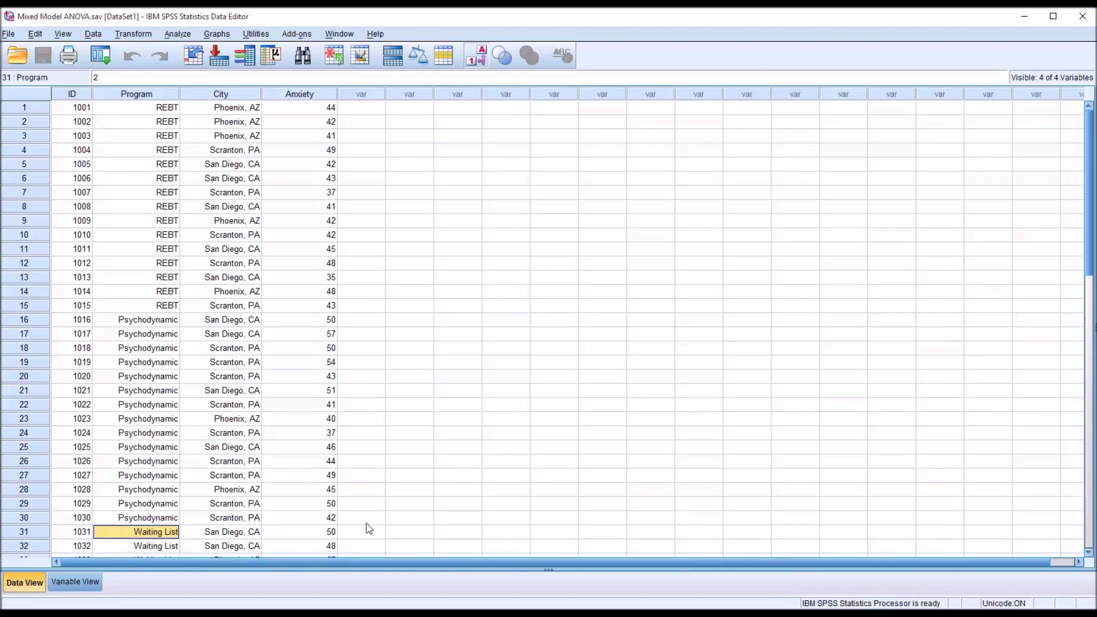
pyautogui.click(124, 114)
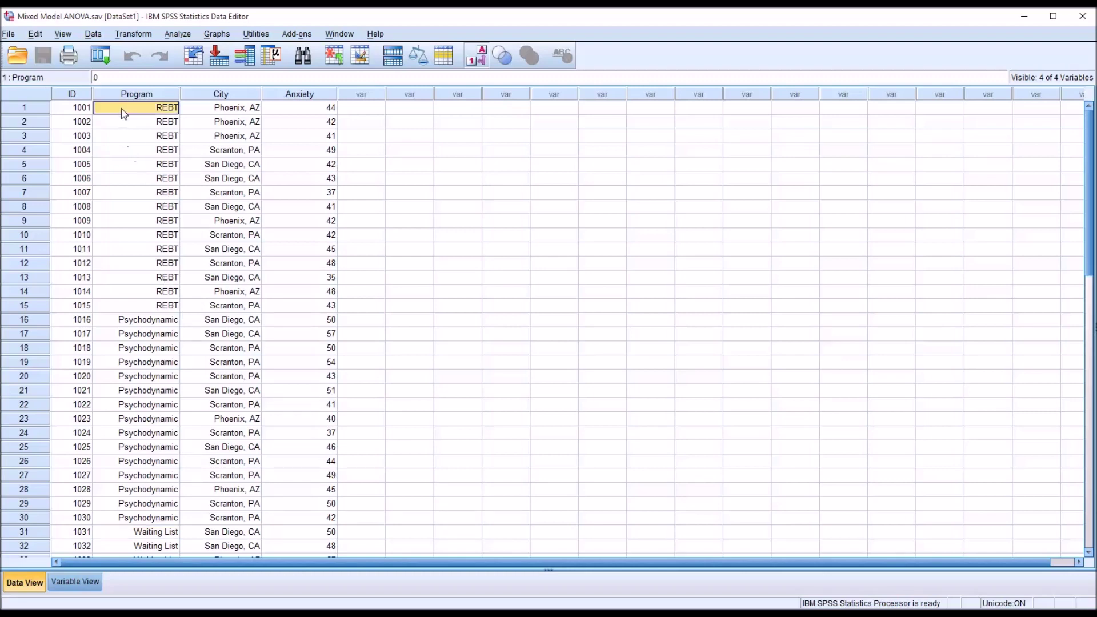
pyautogui.click(122, 321)
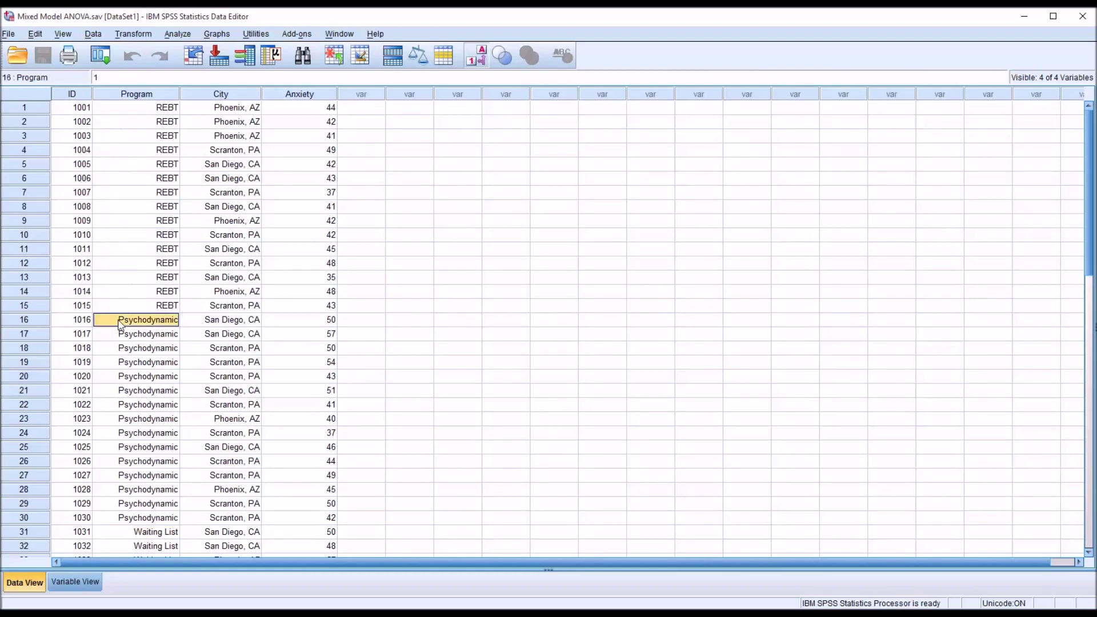
pyautogui.click(129, 531)
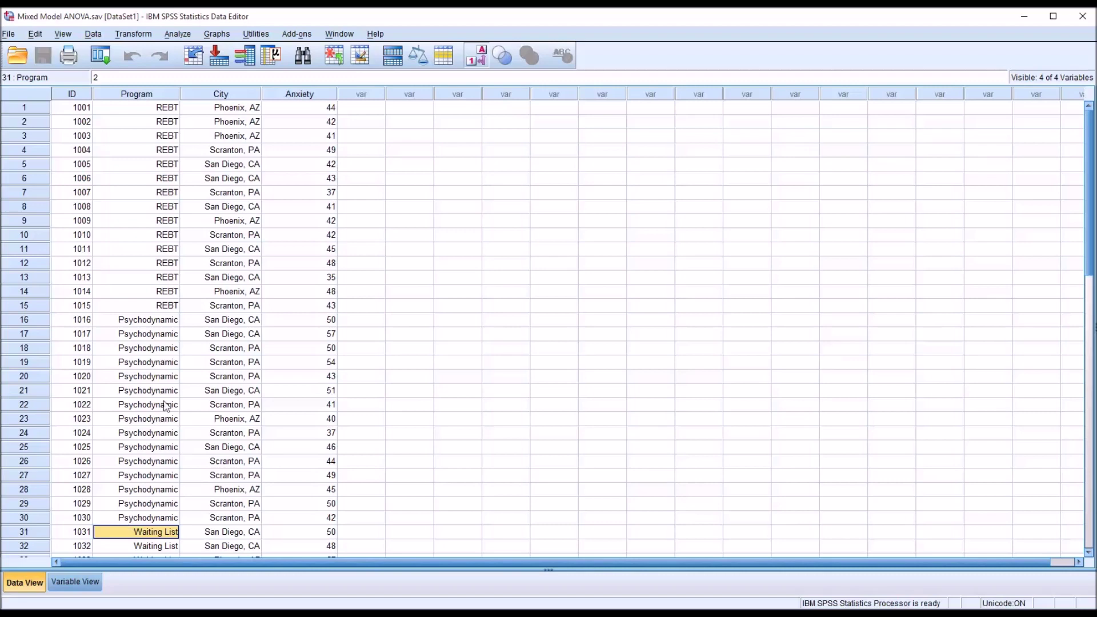
# Review the City codes for Phoenix, Scranton and San Diego, then select the Program and Anxiety columns.
pyautogui.click(225, 95)
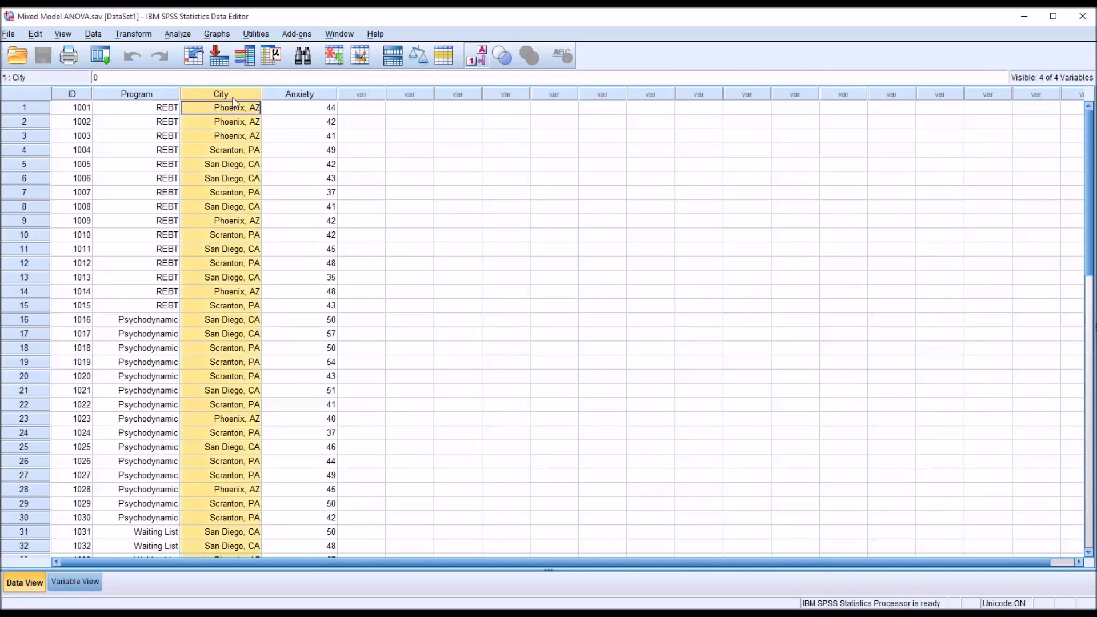
pyautogui.click(353, 107)
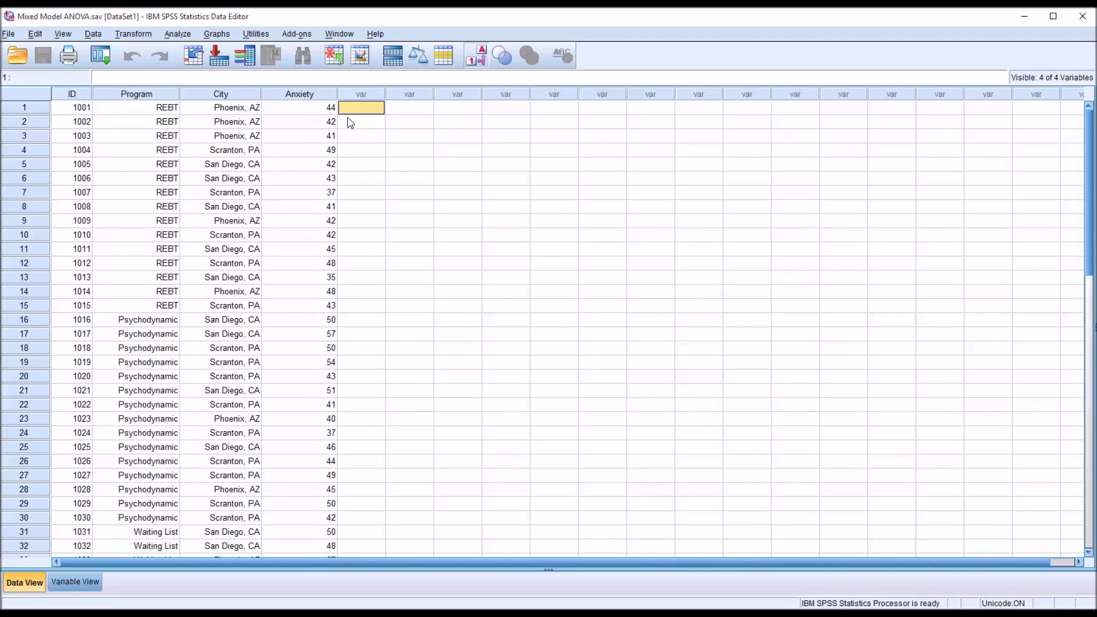
pyautogui.click(212, 109)
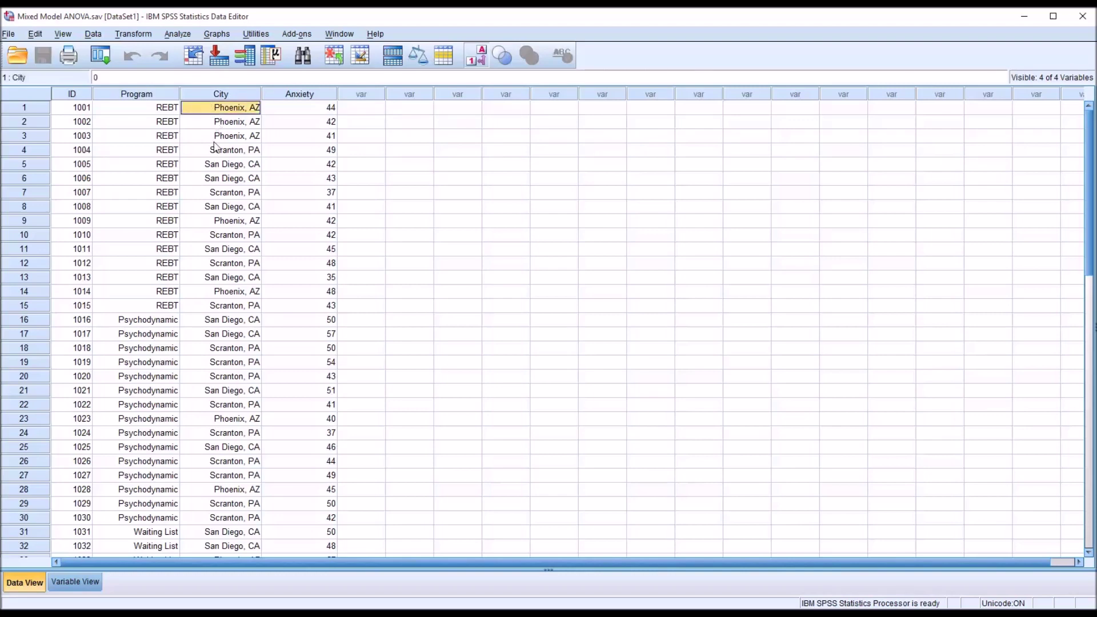
pyautogui.click(206, 152)
pyautogui.click(206, 166)
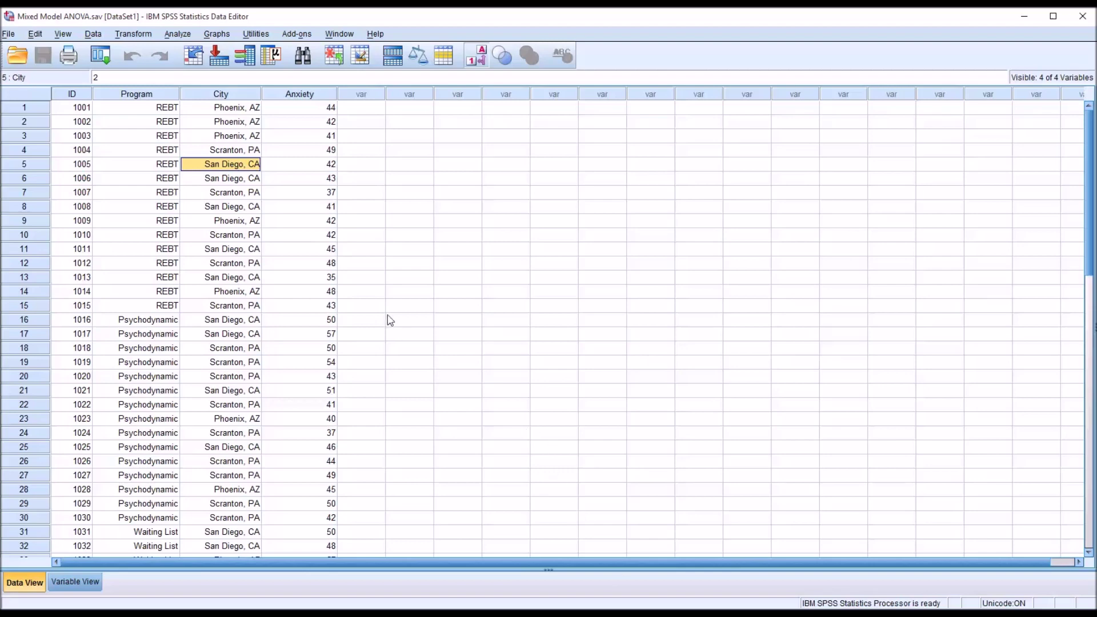
pyautogui.click(209, 109)
pyautogui.click(207, 164)
pyautogui.click(360, 112)
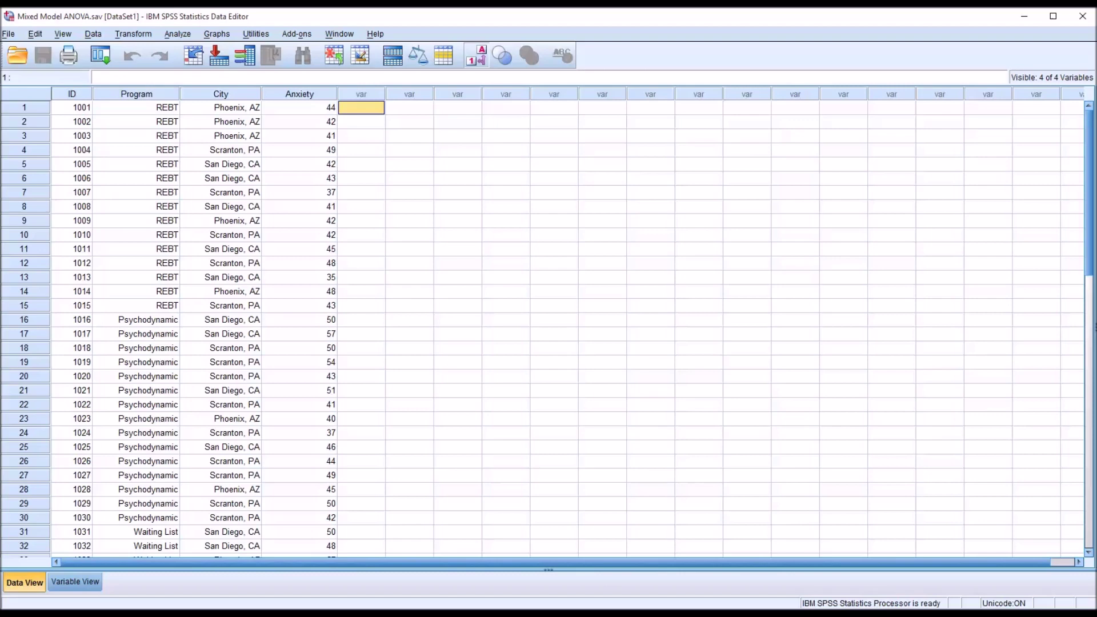
pyautogui.click(157, 96)
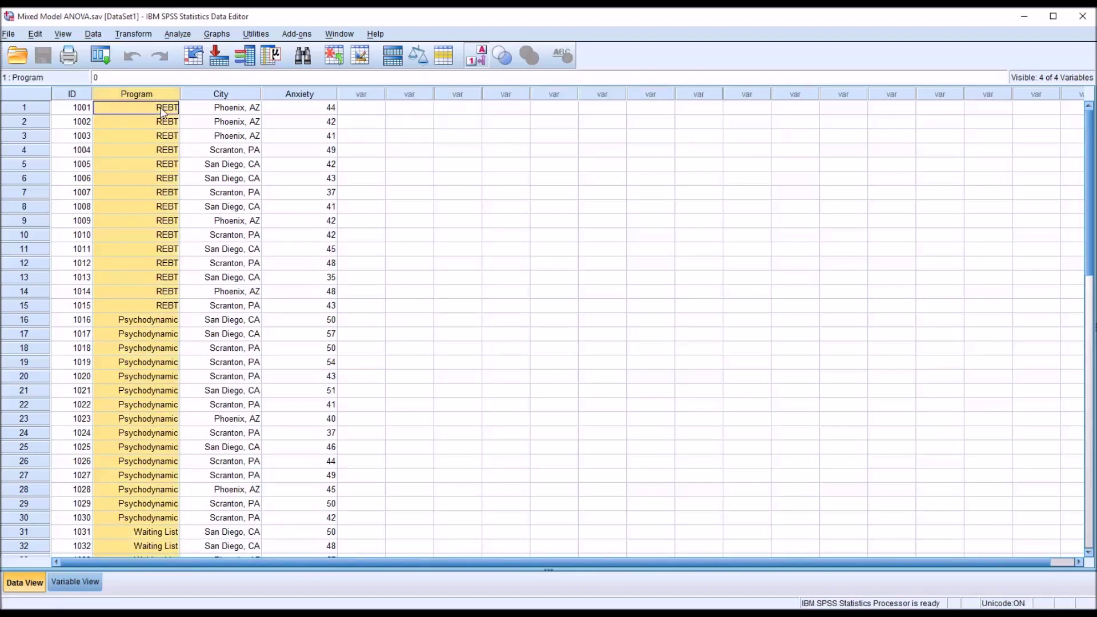
pyautogui.click(317, 96)
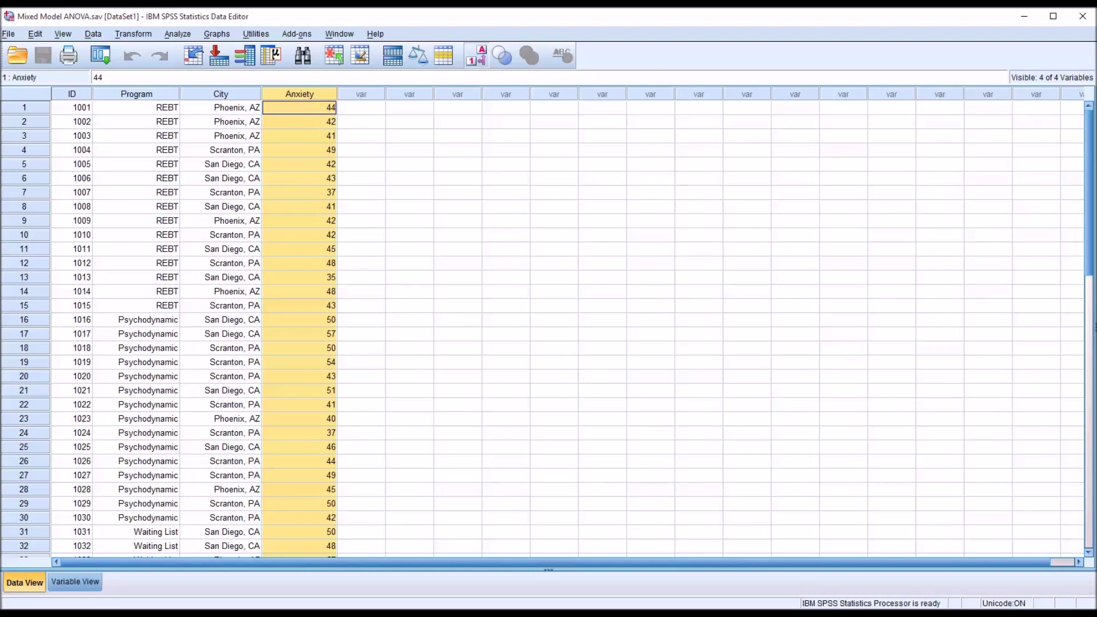
pyautogui.click(352, 115)
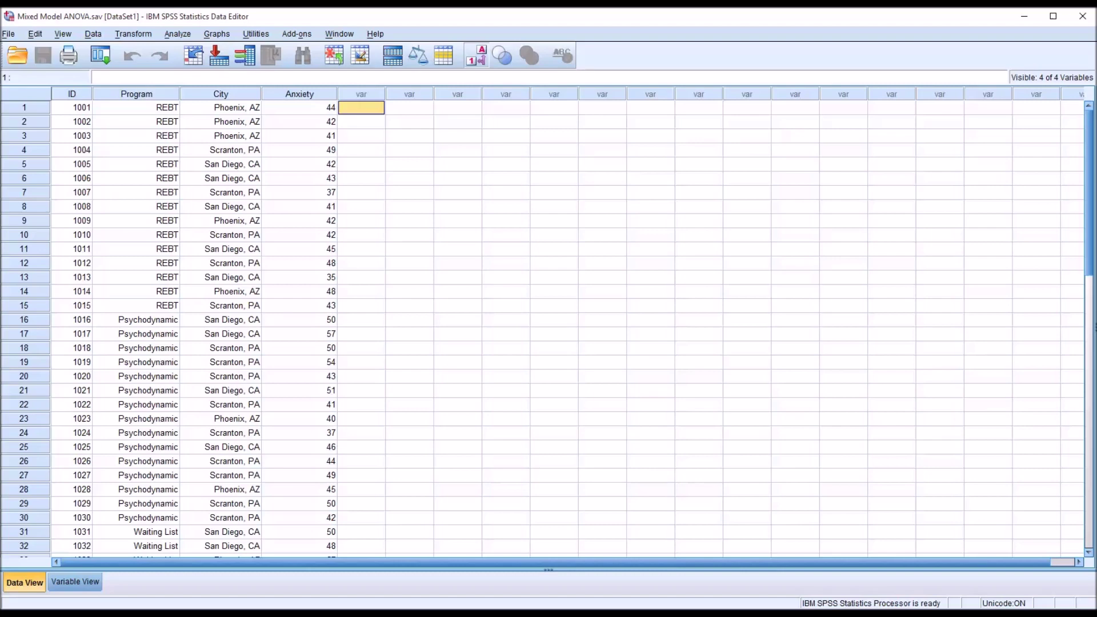
# Start an Explore analysis with Anxiety as the dependent variable.
pyautogui.click(184, 36)
pyautogui.moveTo(197, 67)
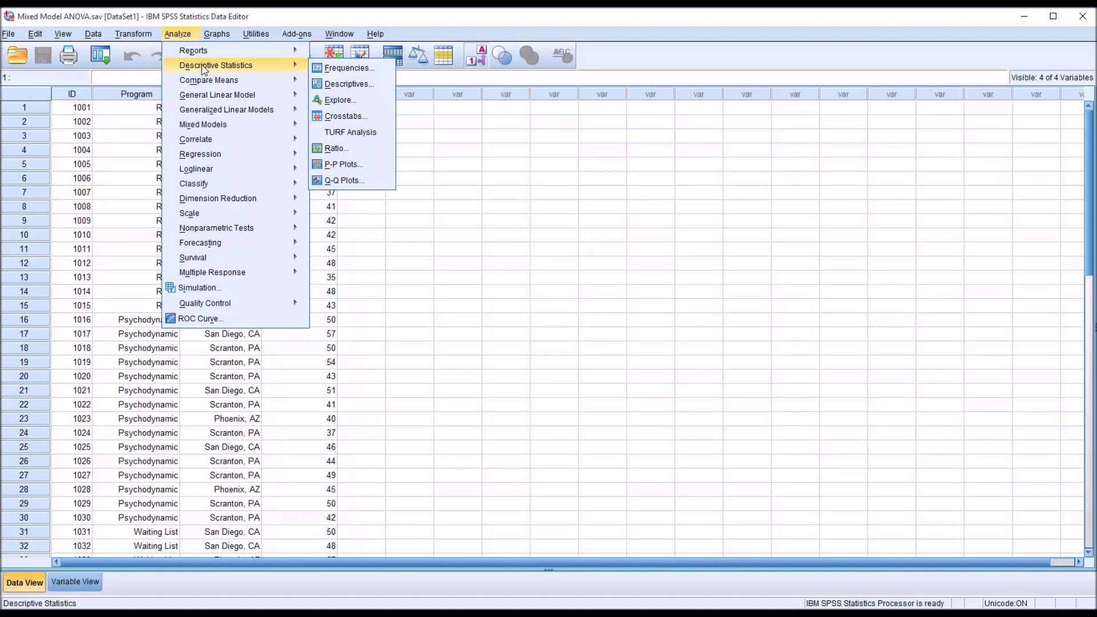
pyautogui.click(335, 101)
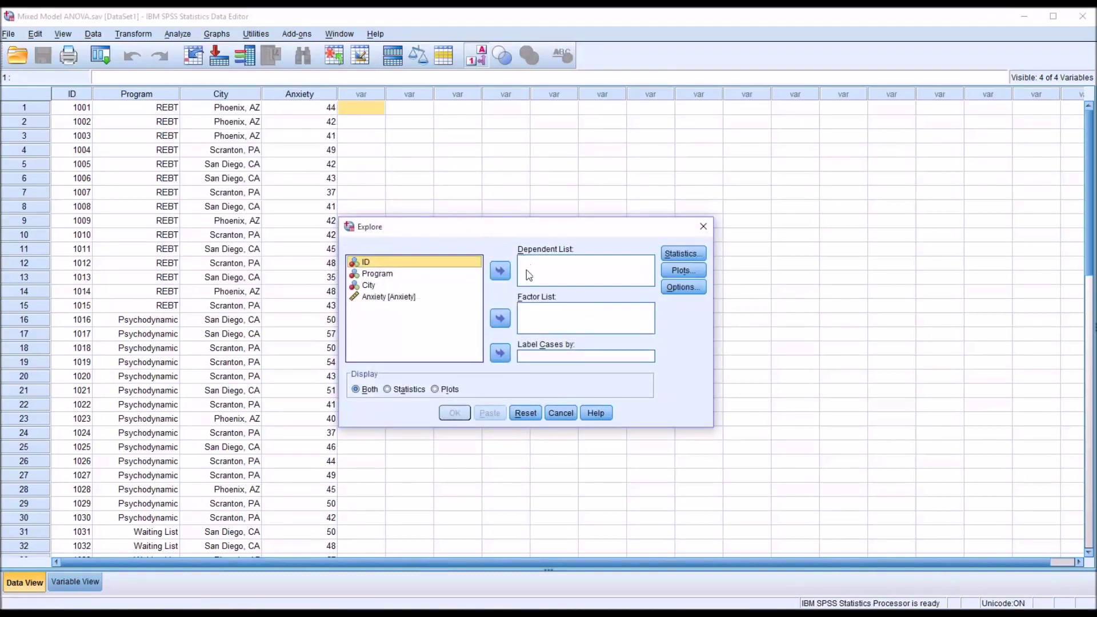
pyautogui.moveTo(397, 297); pyautogui.dragTo(535, 279)
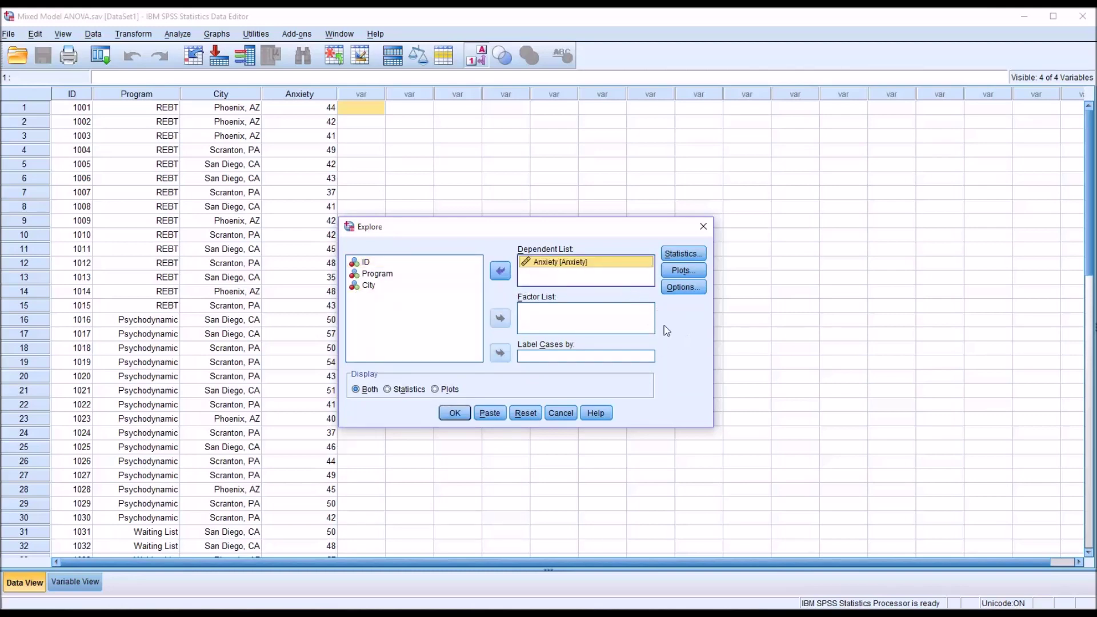
pyautogui.press('Tab')
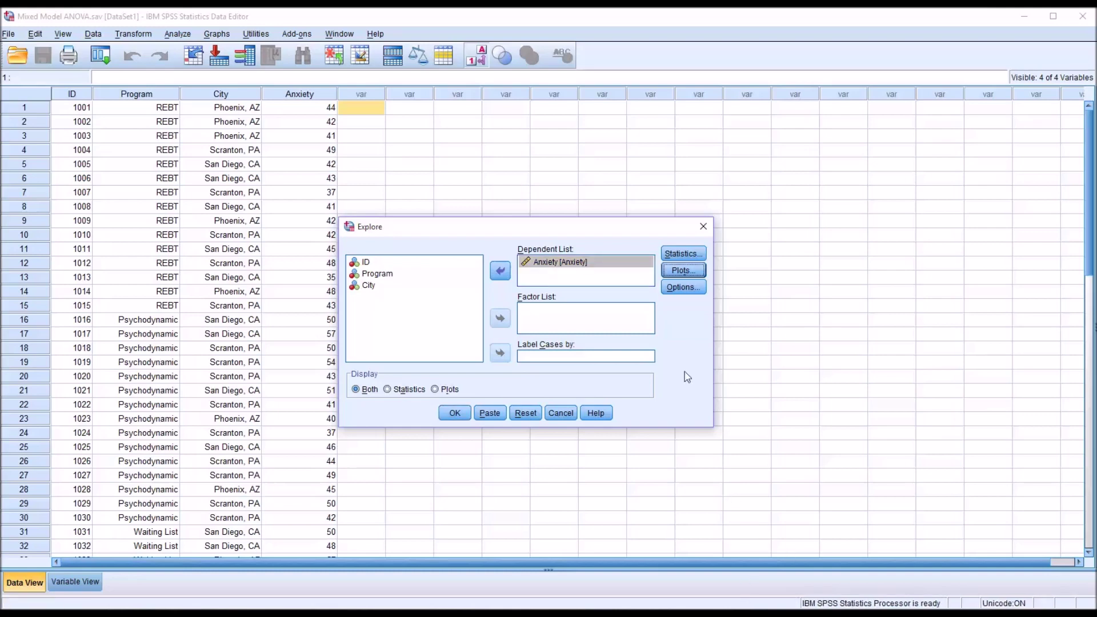
# Swap the stem-and-leaf plot for a histogram and normality plots with tests, then run Explore.
pyautogui.click(681, 272)
pyautogui.click(585, 260)
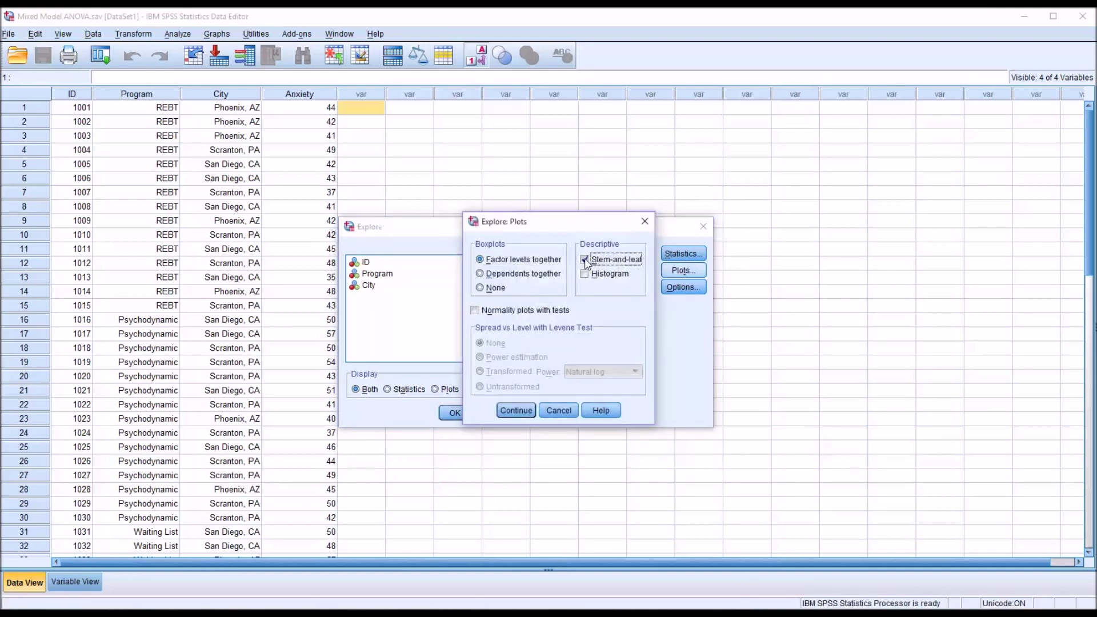
pyautogui.click(586, 275)
pyautogui.click(475, 312)
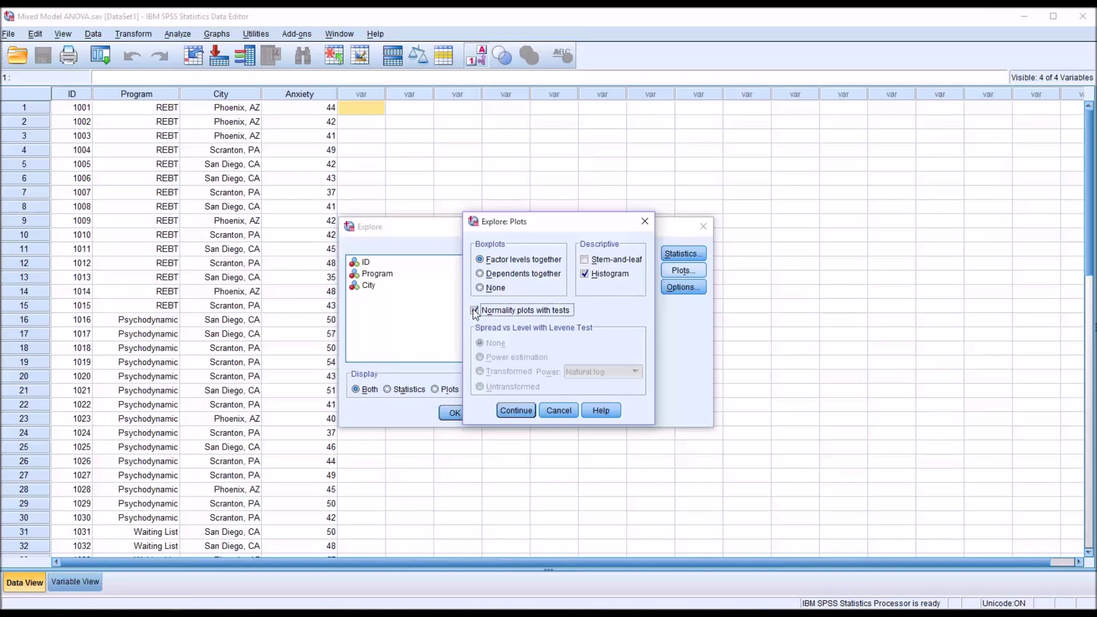
pyautogui.click(519, 411)
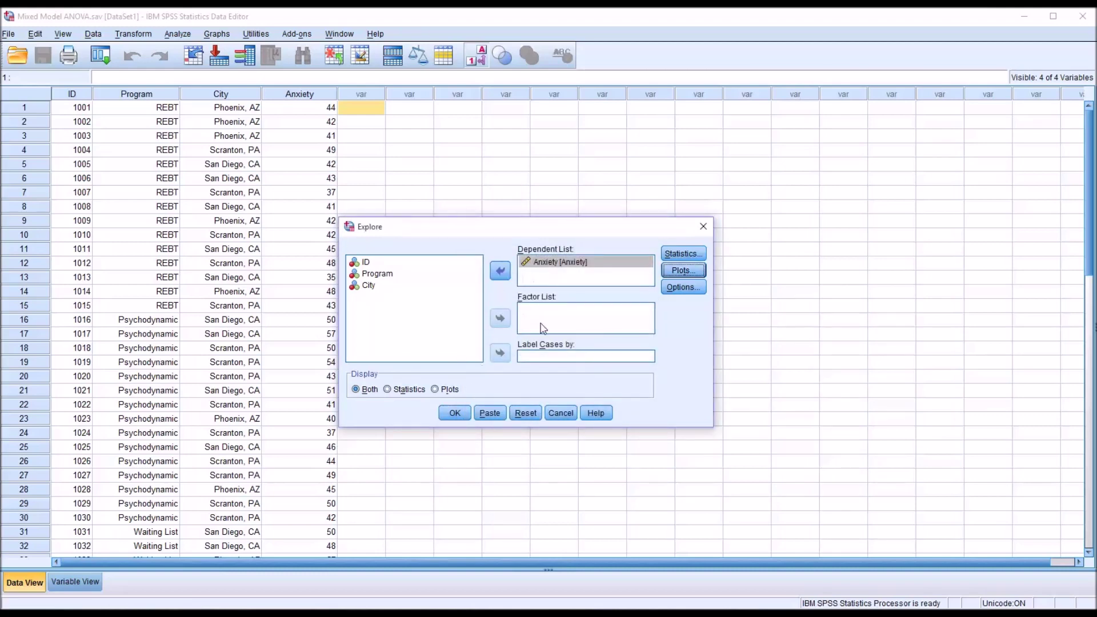
pyautogui.click(455, 412)
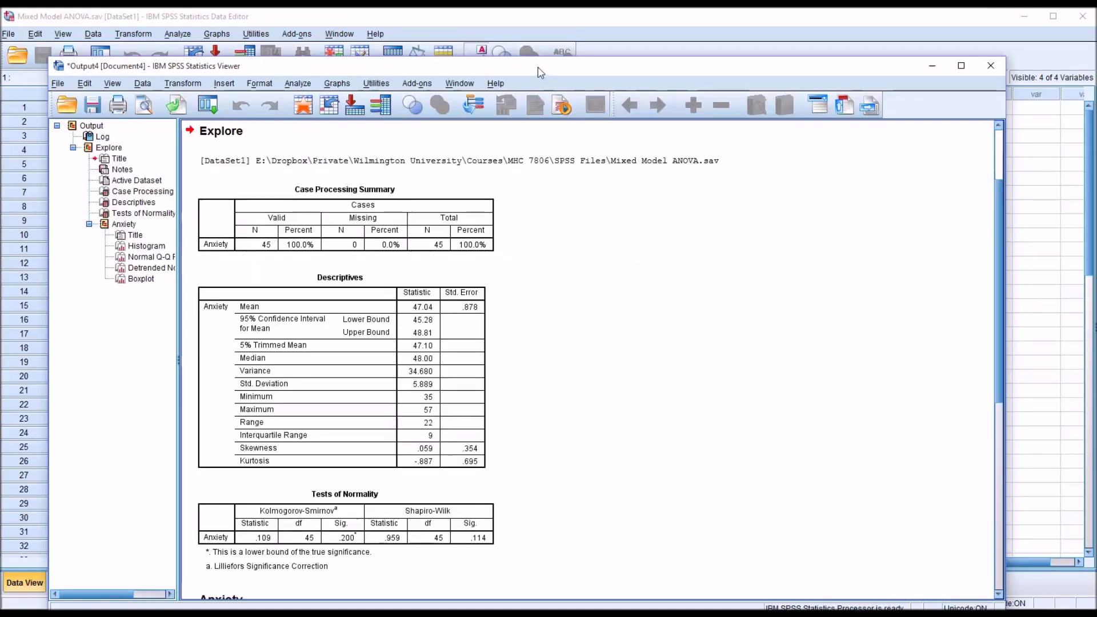
# Scroll through the Anxiety normality tests and plots in the Viewer.
pyautogui.moveTo(540, 71); pyautogui.dragTo(550, 43)
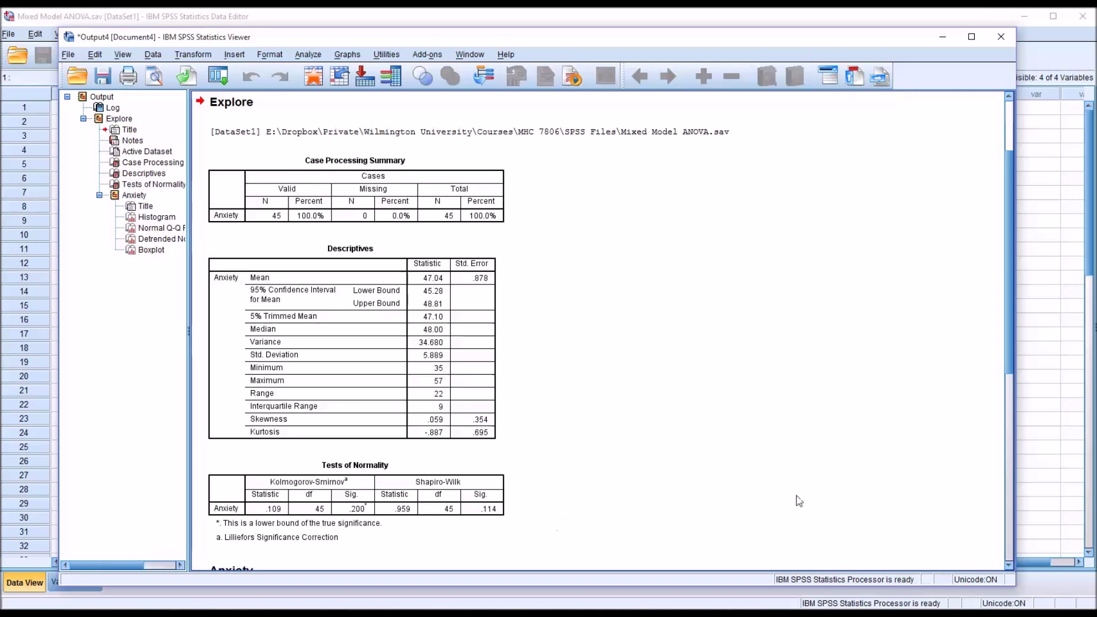
pyautogui.scroll(-5, 984, 460)
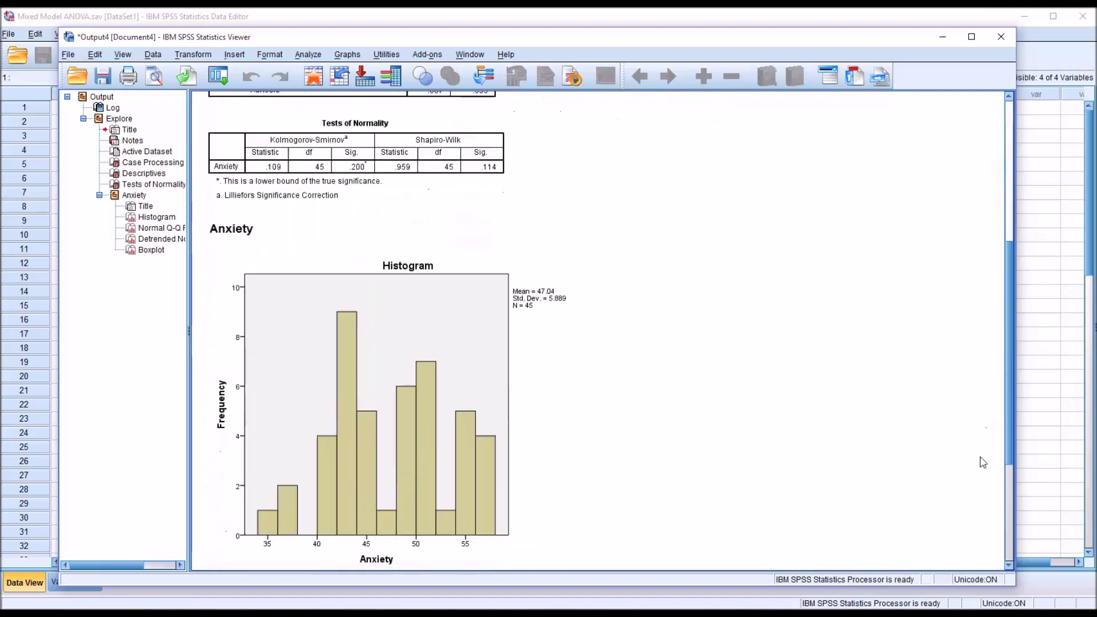
pyautogui.scroll(-15, 983, 462)
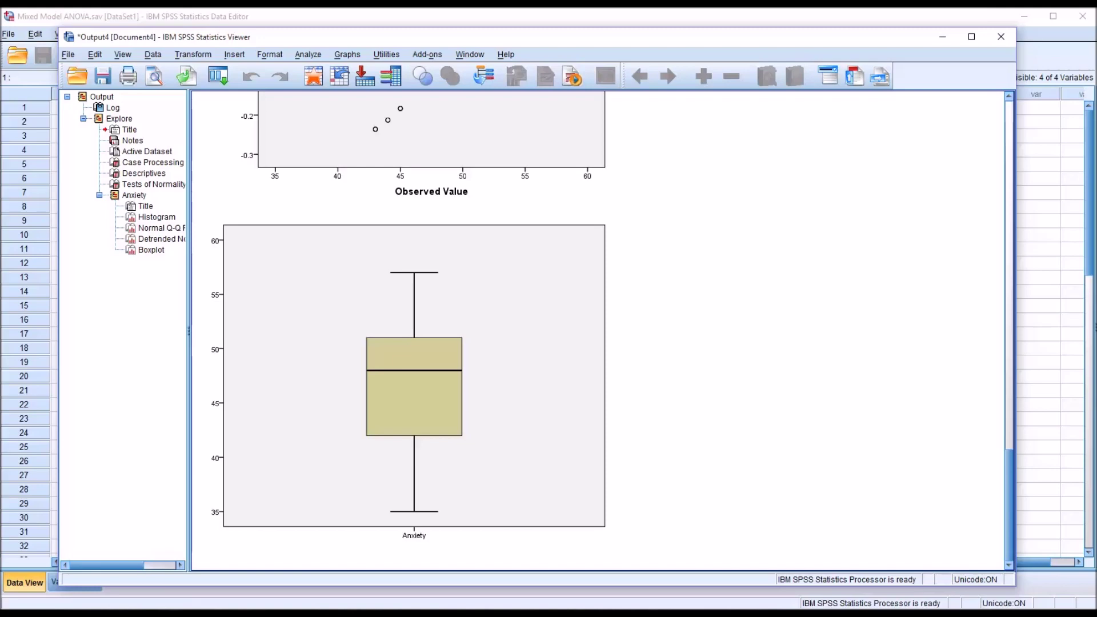
# From the Data Editor, open the General Linear Model Univariate dialog.
pyautogui.click(329, 23)
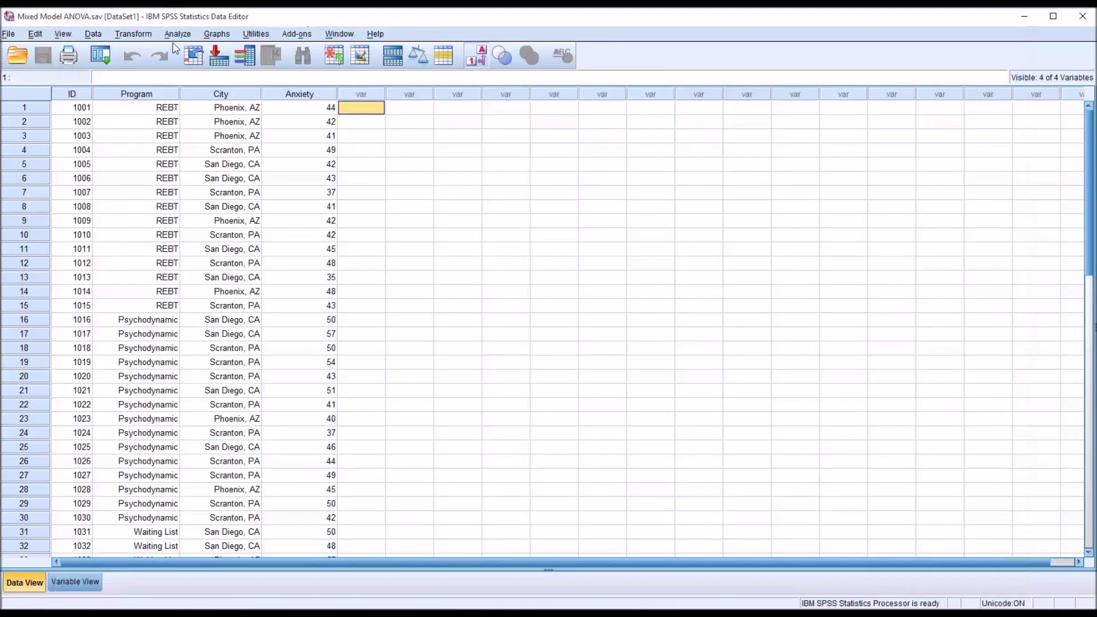
pyautogui.click(176, 34)
pyautogui.moveTo(197, 101)
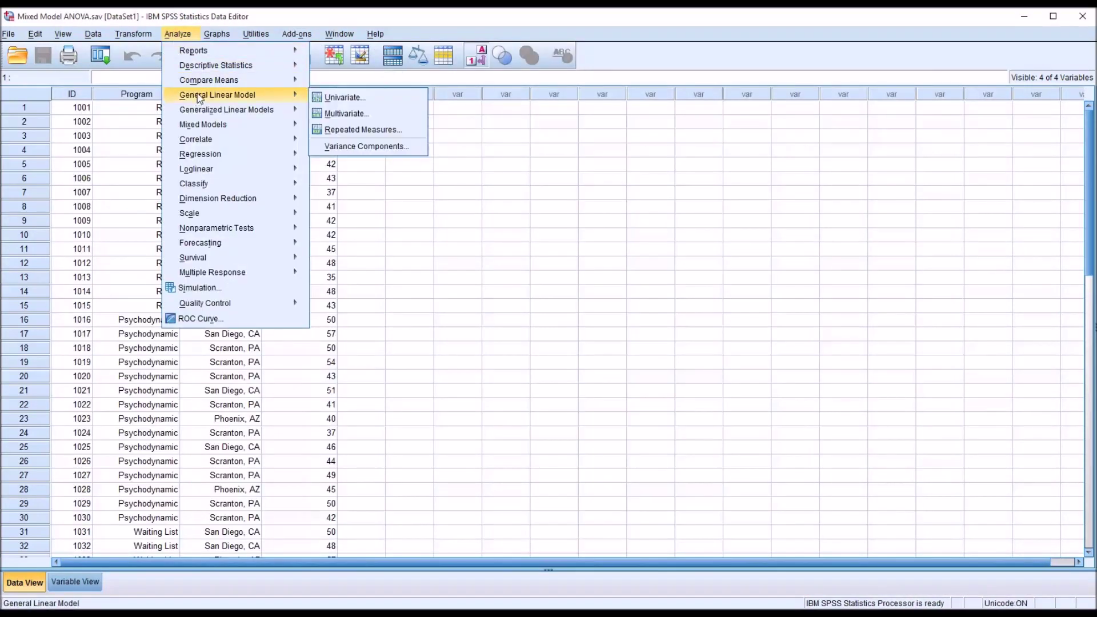
pyautogui.click(323, 98)
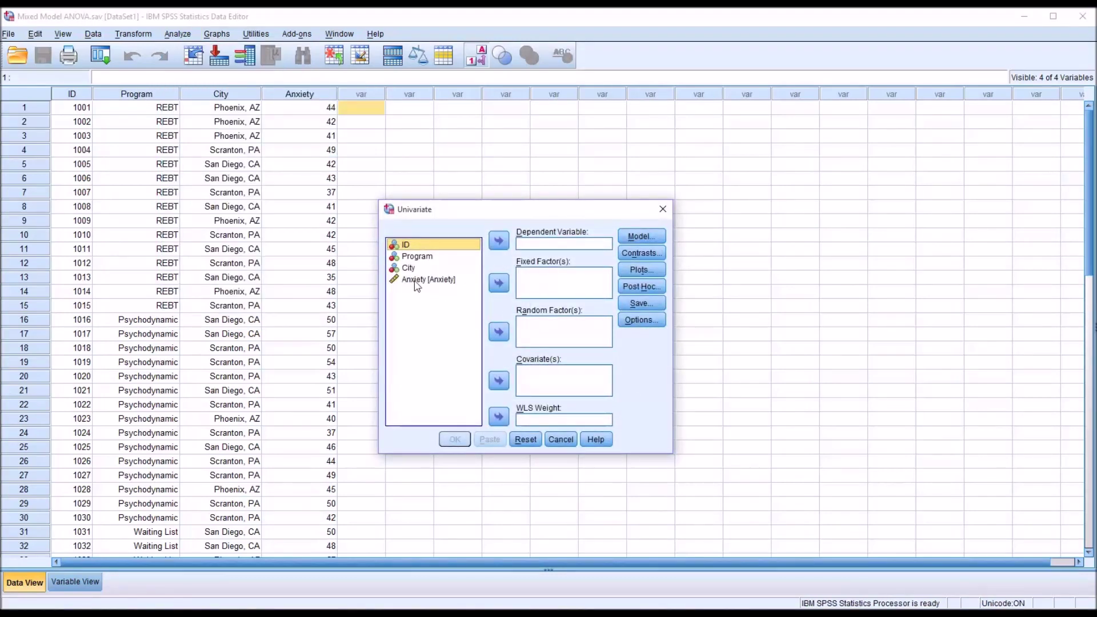
# Assign Anxiety as dependent variable, Program as fixed factor and City as random factor.
pyautogui.moveTo(439, 283); pyautogui.dragTo(547, 247)
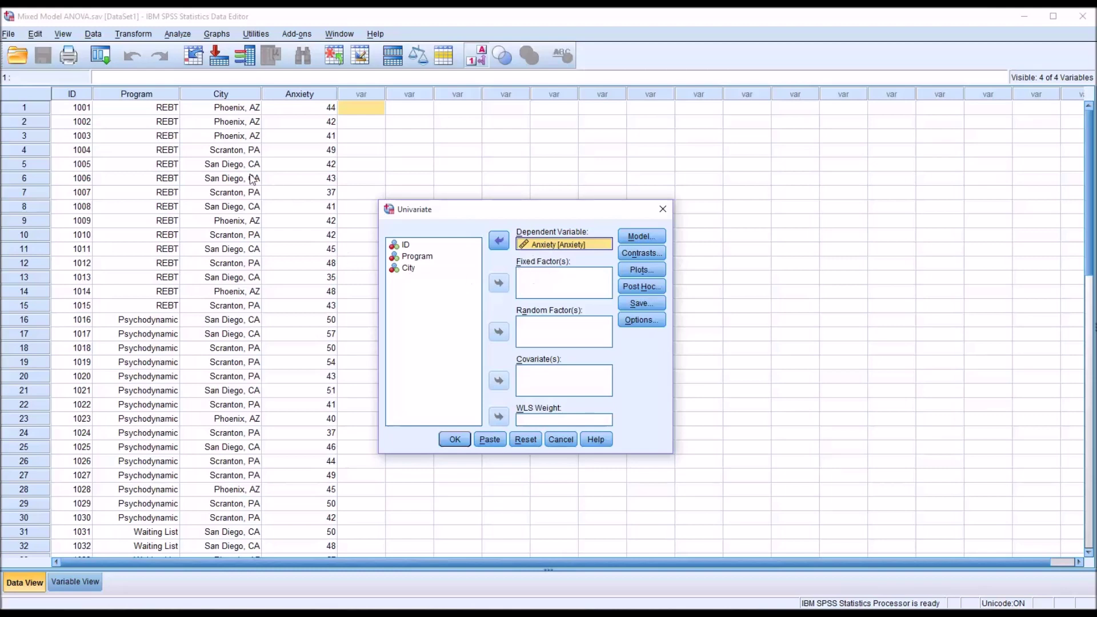
pyautogui.moveTo(417, 257); pyautogui.dragTo(539, 282)
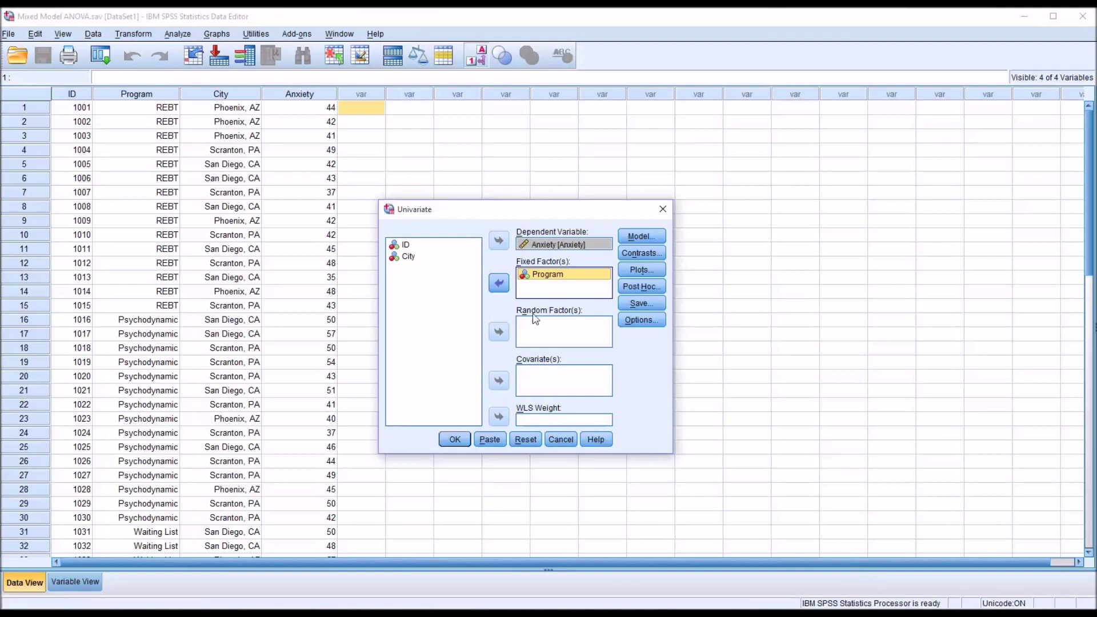
pyautogui.moveTo(407, 257); pyautogui.dragTo(540, 331)
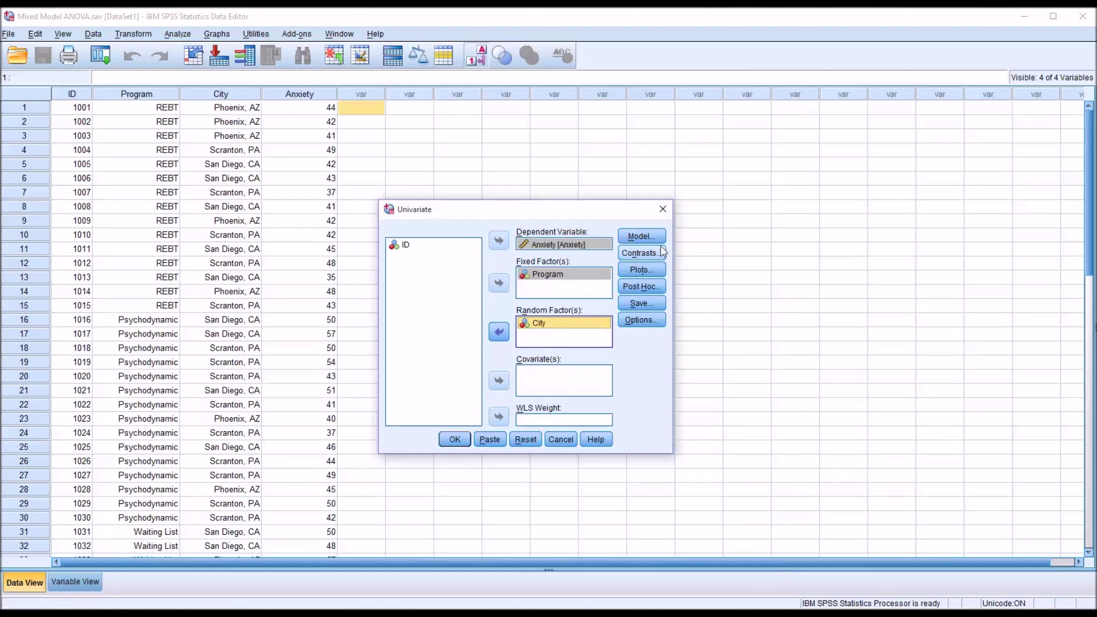
pyautogui.click(641, 269)
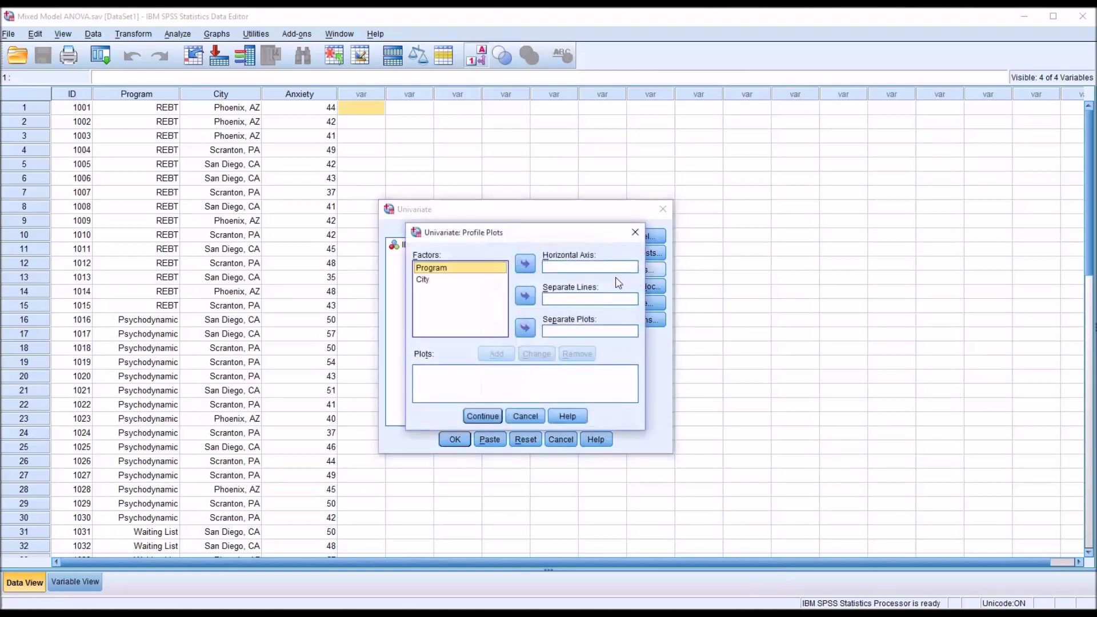
# Add a Program profile plot and a Program*City plot with City as separate lines.
pyautogui.click(525, 264)
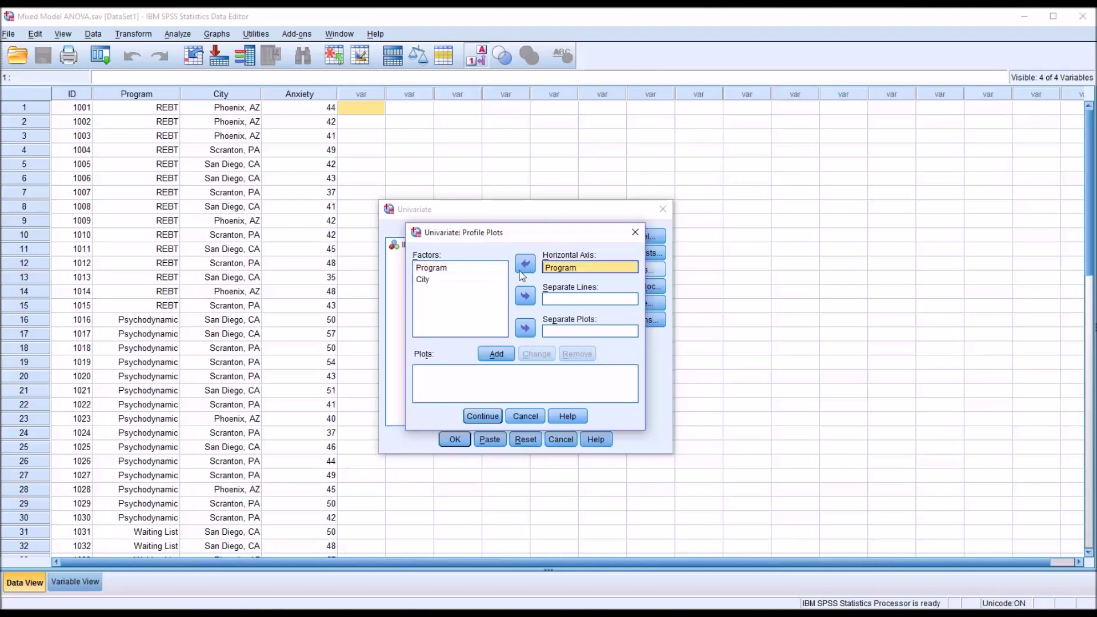
pyautogui.click(494, 355)
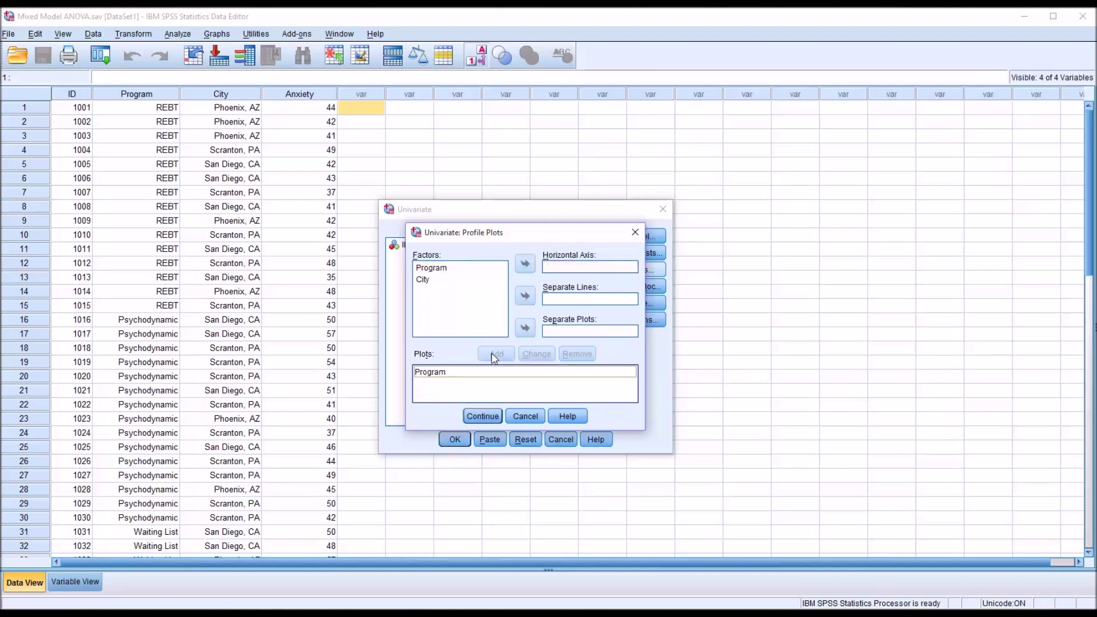
pyautogui.click(443, 268)
pyautogui.click(523, 265)
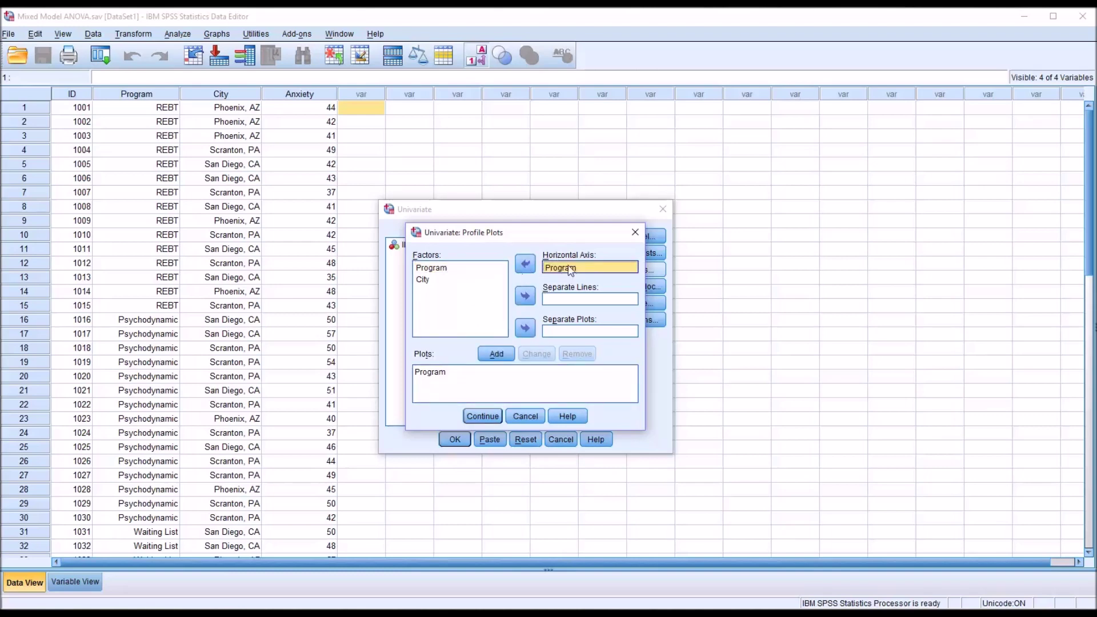
pyautogui.click(428, 280)
pyautogui.click(532, 297)
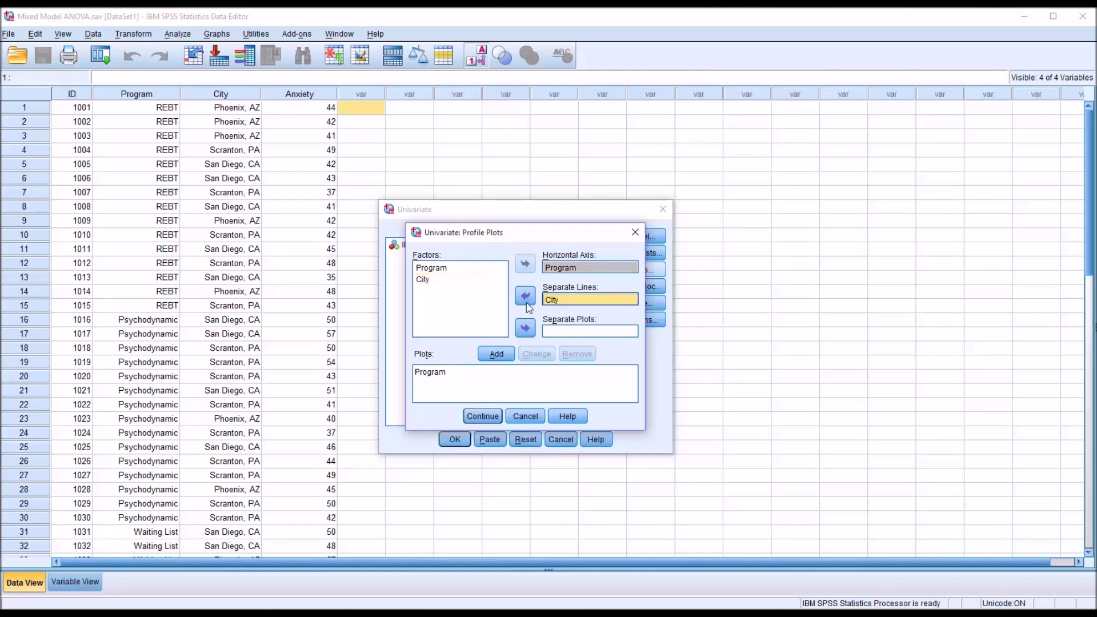
pyautogui.click(496, 354)
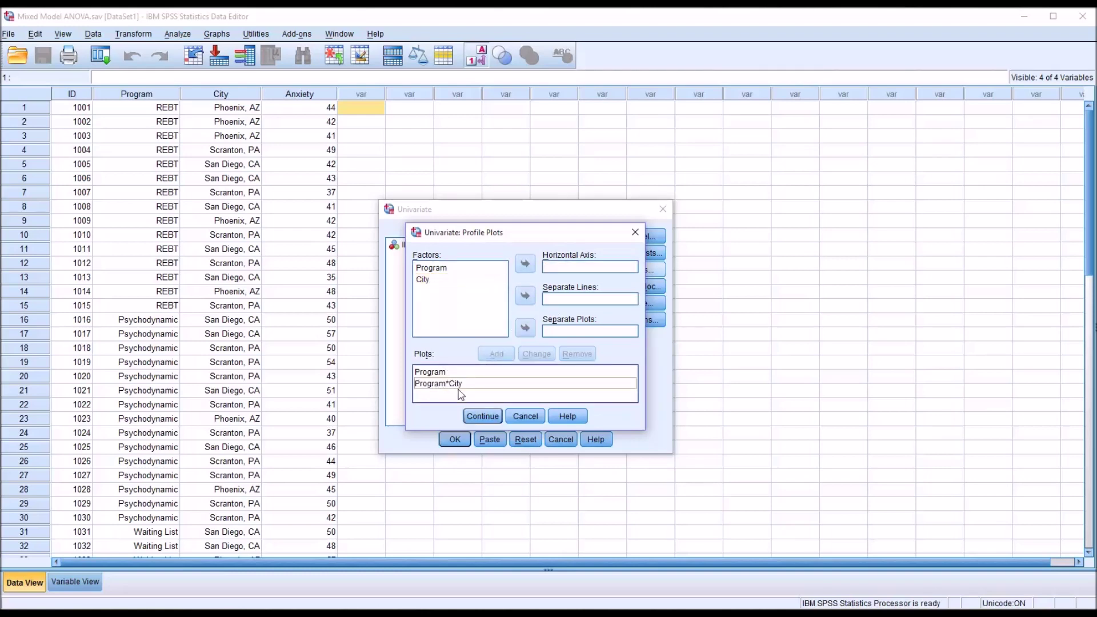
pyautogui.click(481, 417)
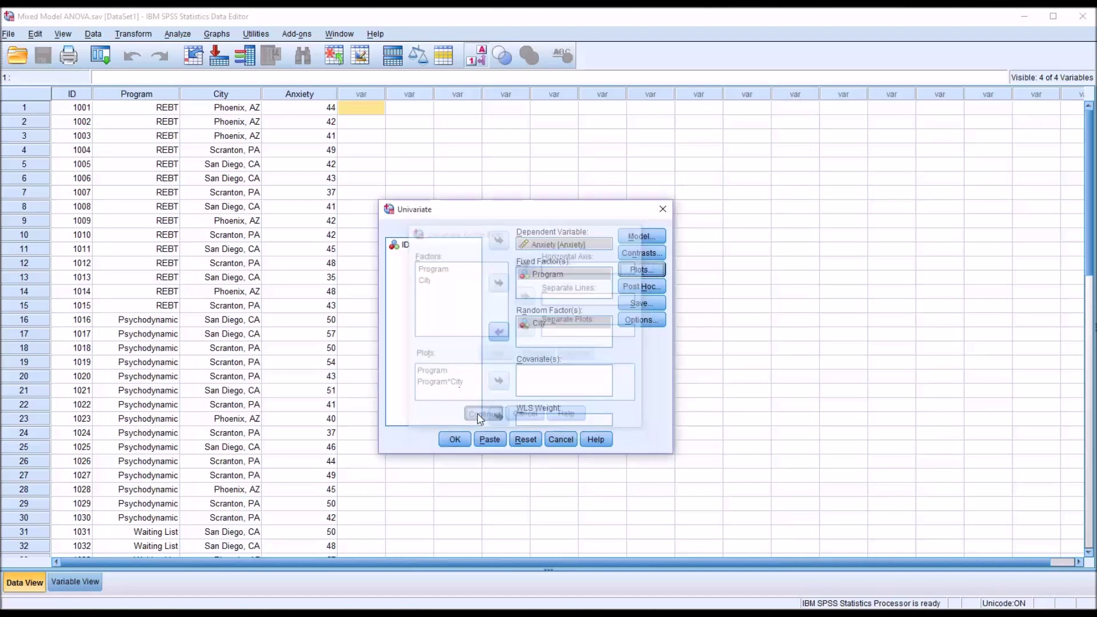
# Request Tukey post hoc comparisons for Program.
pyautogui.click(636, 286)
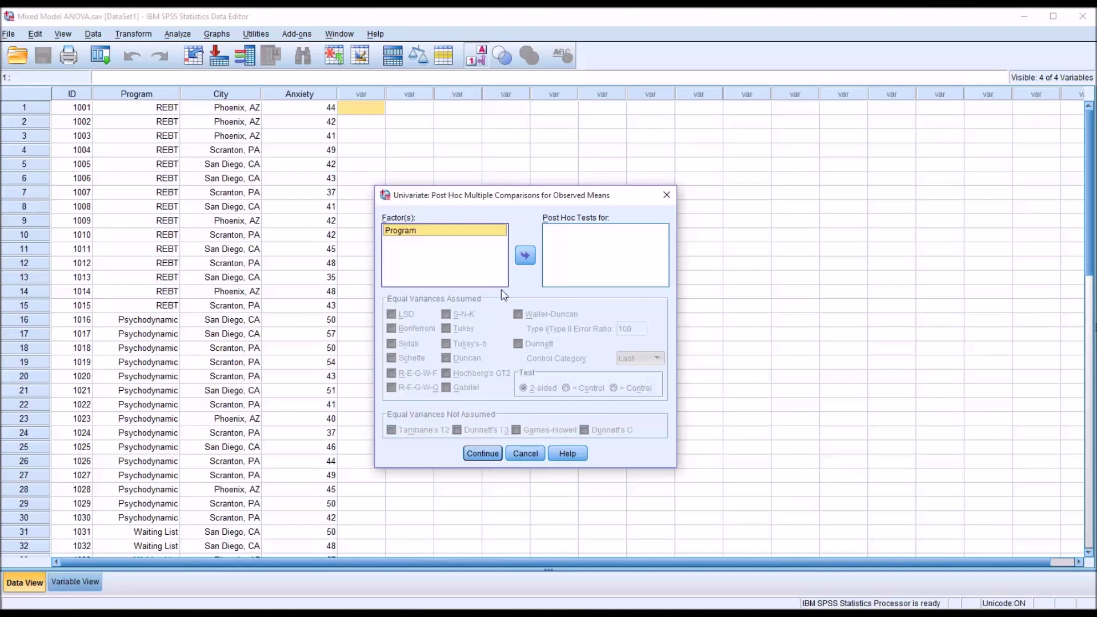
pyautogui.click(526, 258)
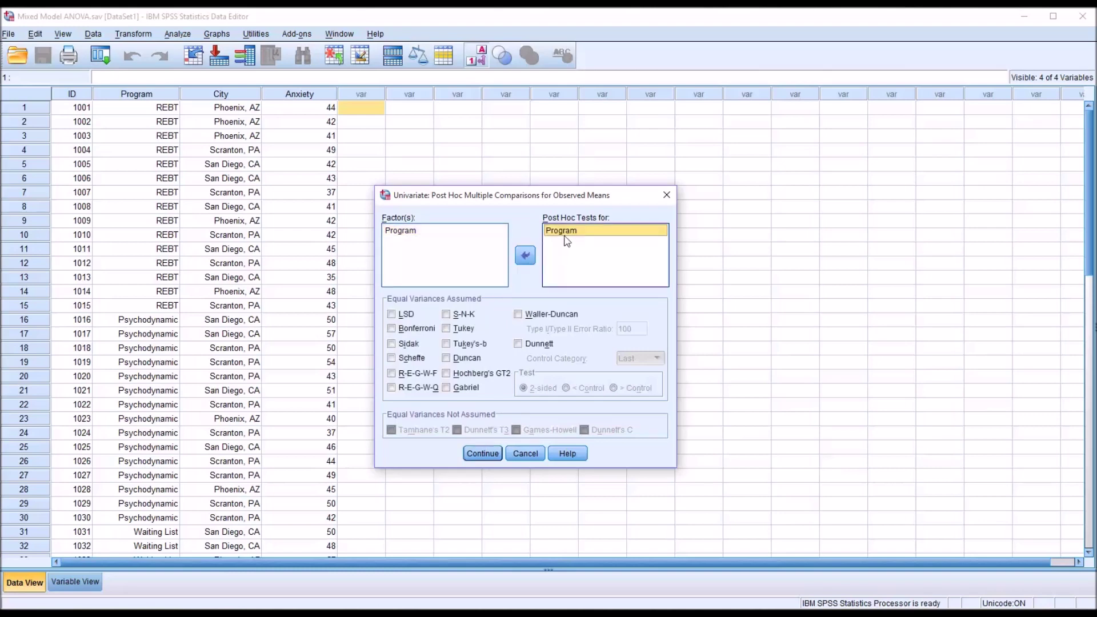
pyautogui.click(447, 330)
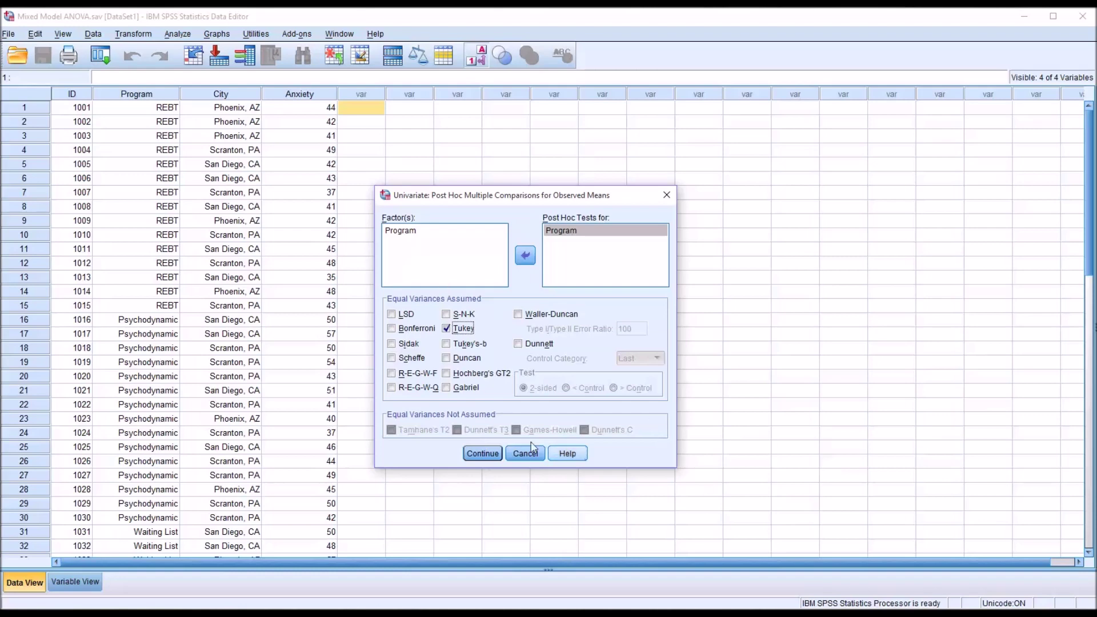
pyautogui.click(483, 453)
pyautogui.click(641, 319)
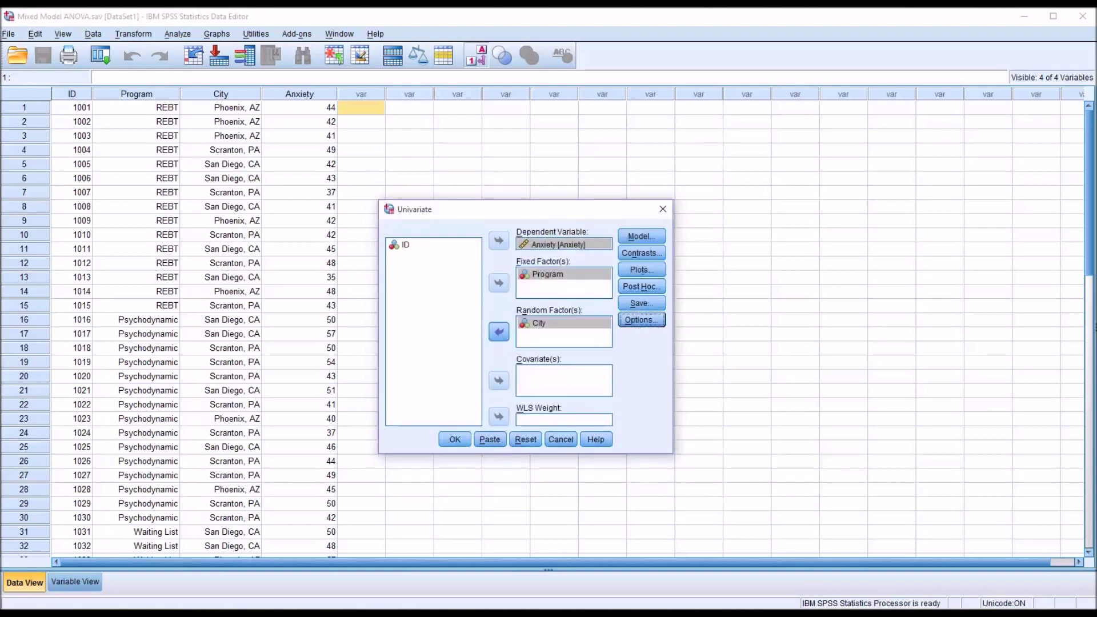
# Display (OVERALL) means with descriptives, effect size estimates and homogeneity tests, then run the ANOVA.
pyautogui.click(652, 321)
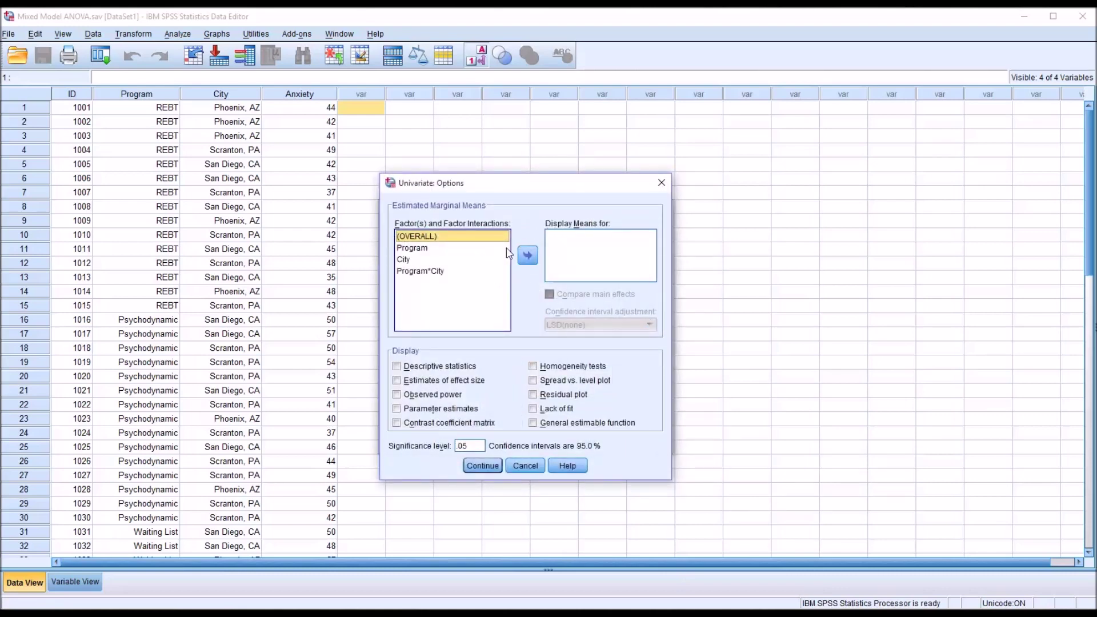
pyautogui.click(528, 256)
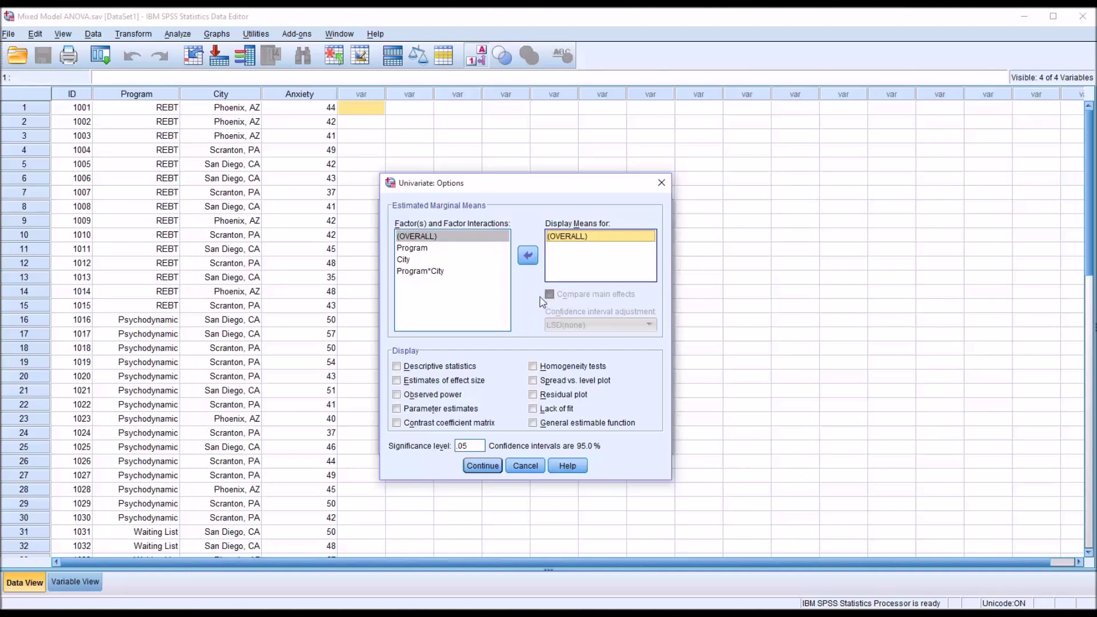
pyautogui.click(396, 366)
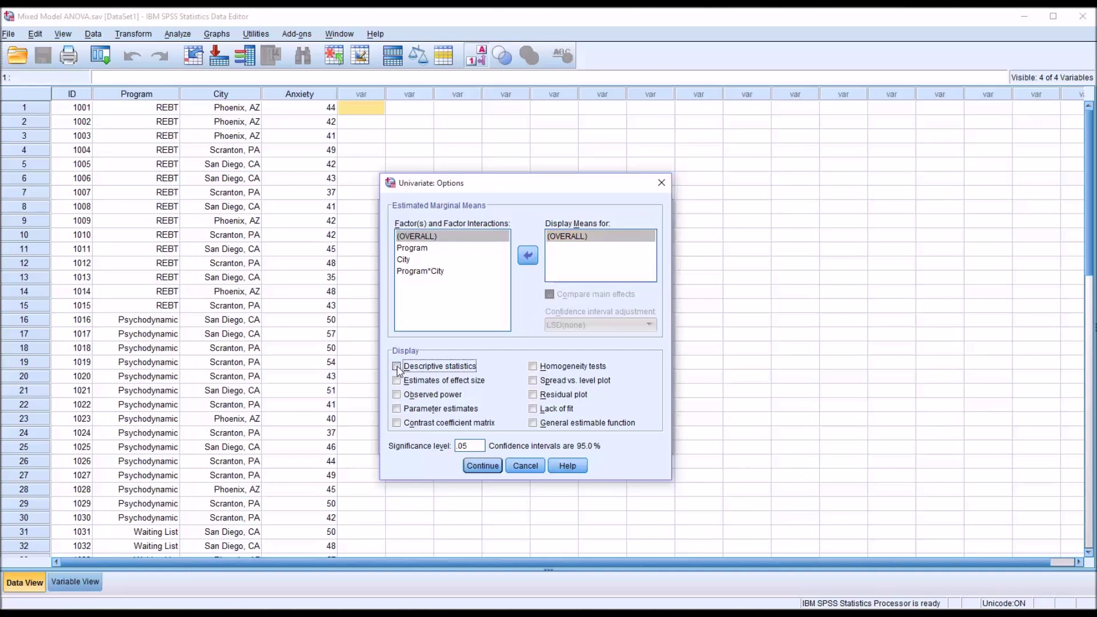
pyautogui.click(397, 381)
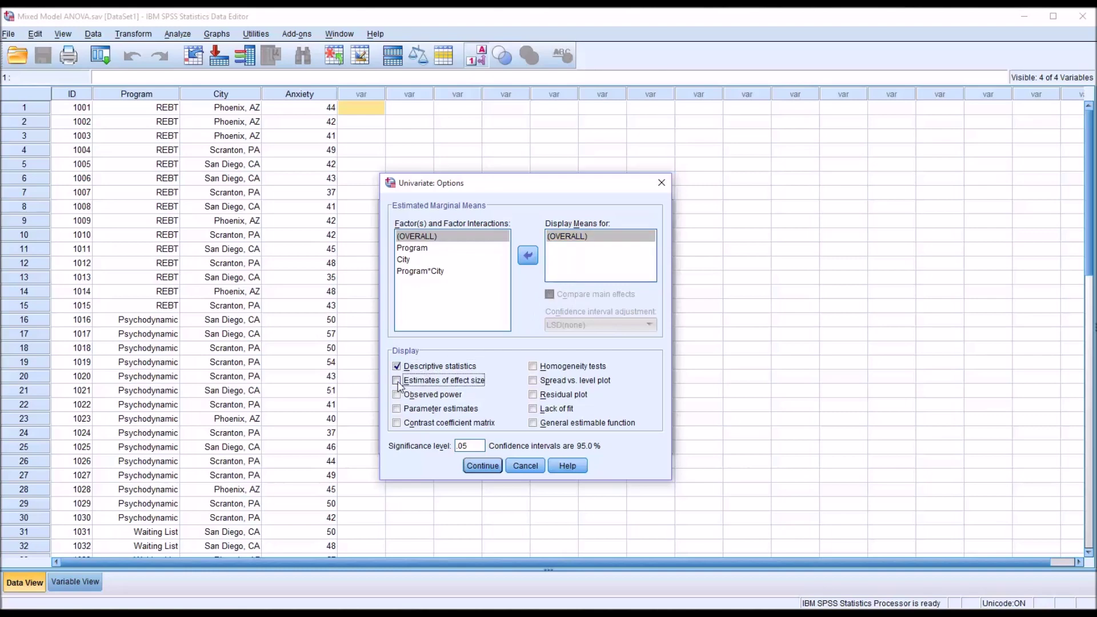
pyautogui.click(532, 368)
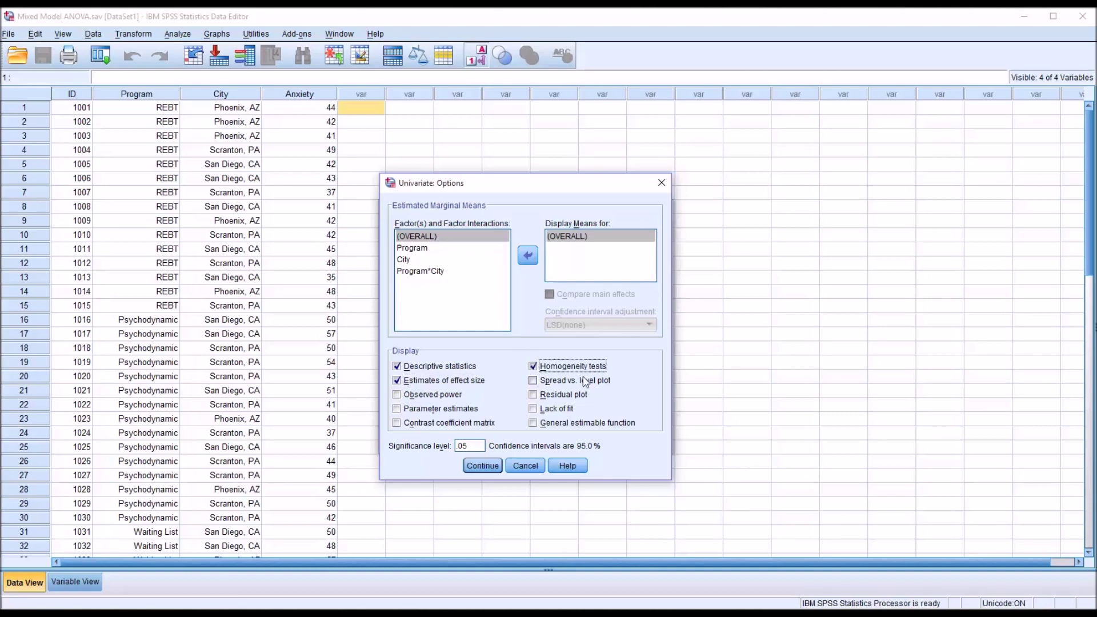
pyautogui.click(483, 465)
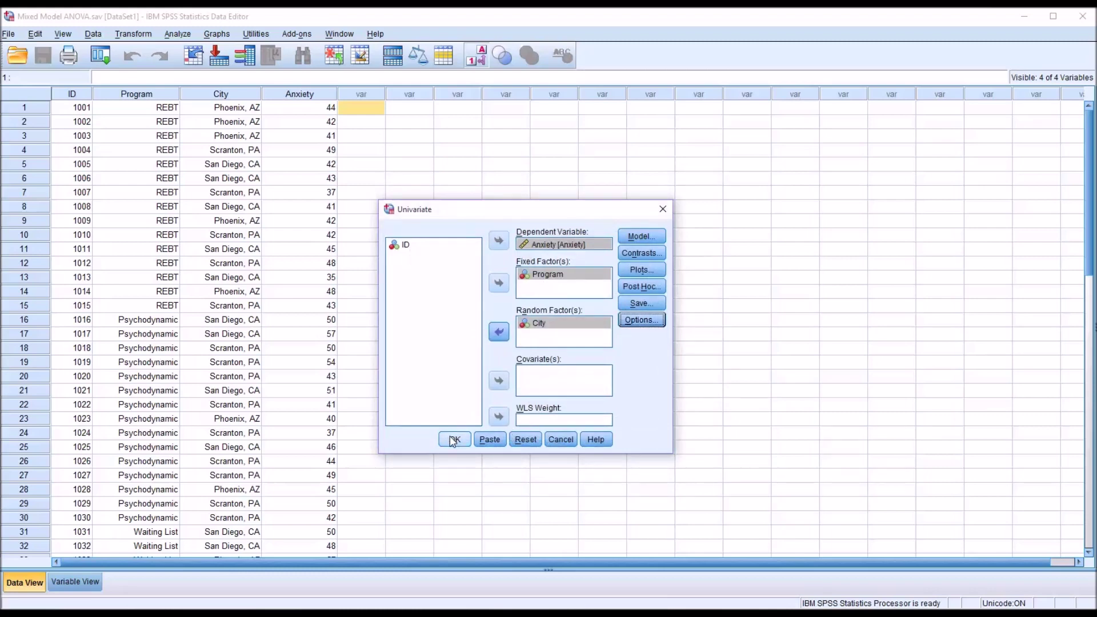
pyautogui.click(454, 439)
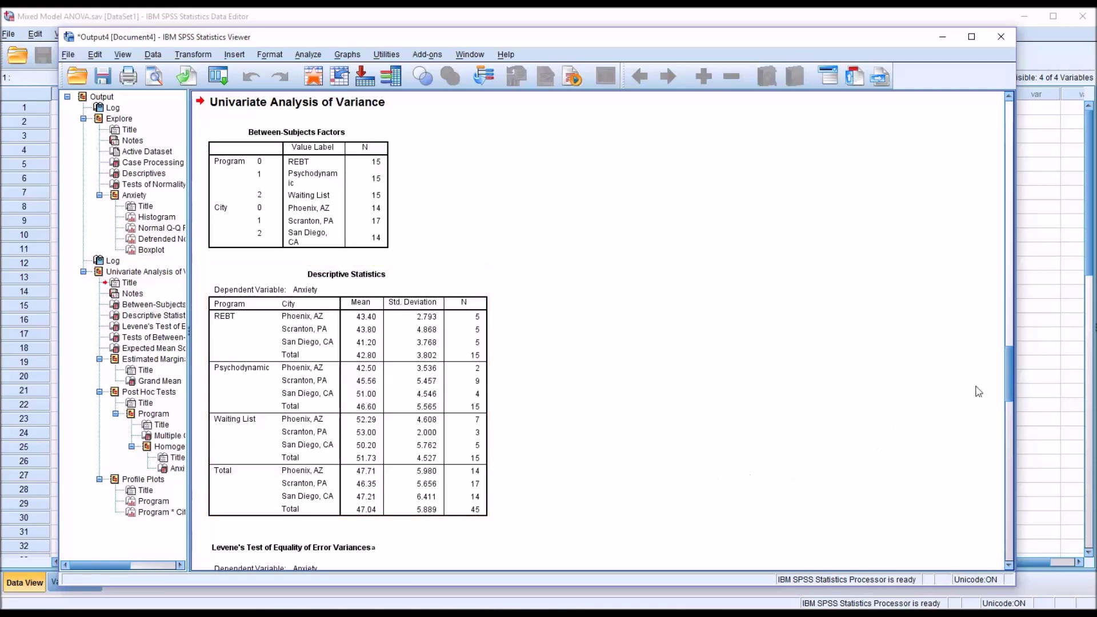
# Scroll to Levene's test and highlight values in the Tests of Between-Subjects Effects table.
pyautogui.scroll(-3, 1009, 394)
pyautogui.scroll(-4, 1009, 394)
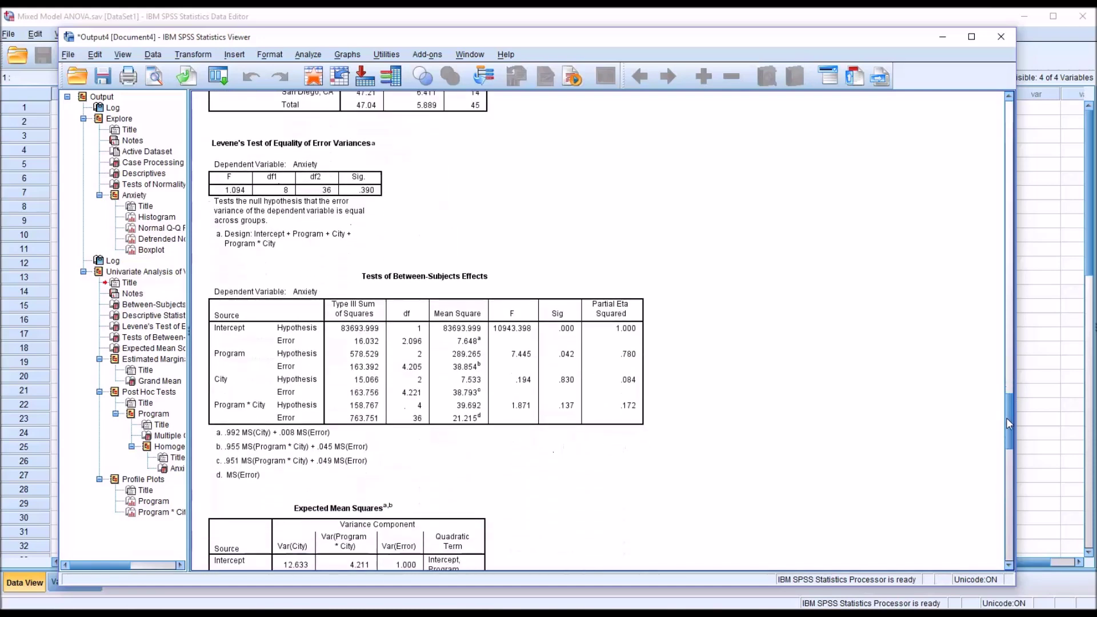
pyautogui.scroll(-1, 1006, 417)
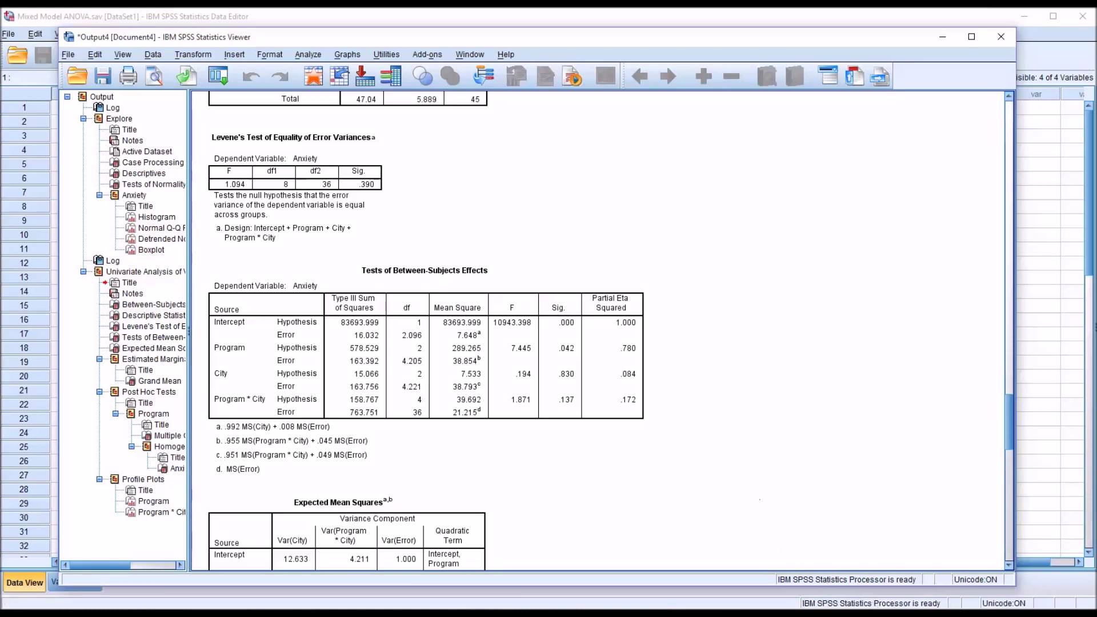
pyautogui.click(222, 390)
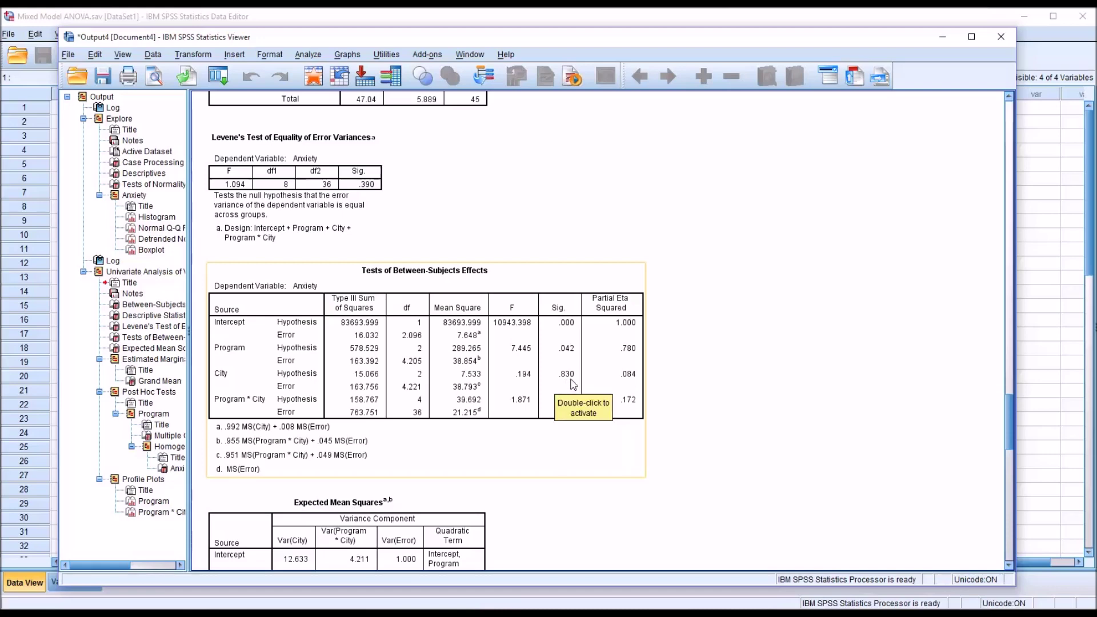
pyautogui.click(714, 486)
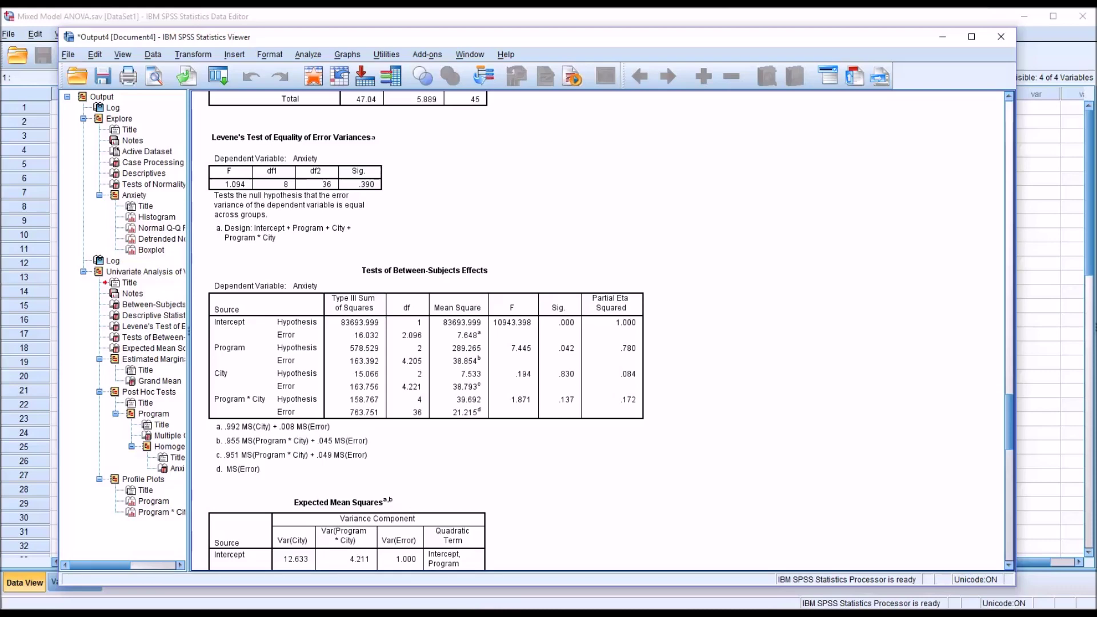
pyautogui.click(631, 399)
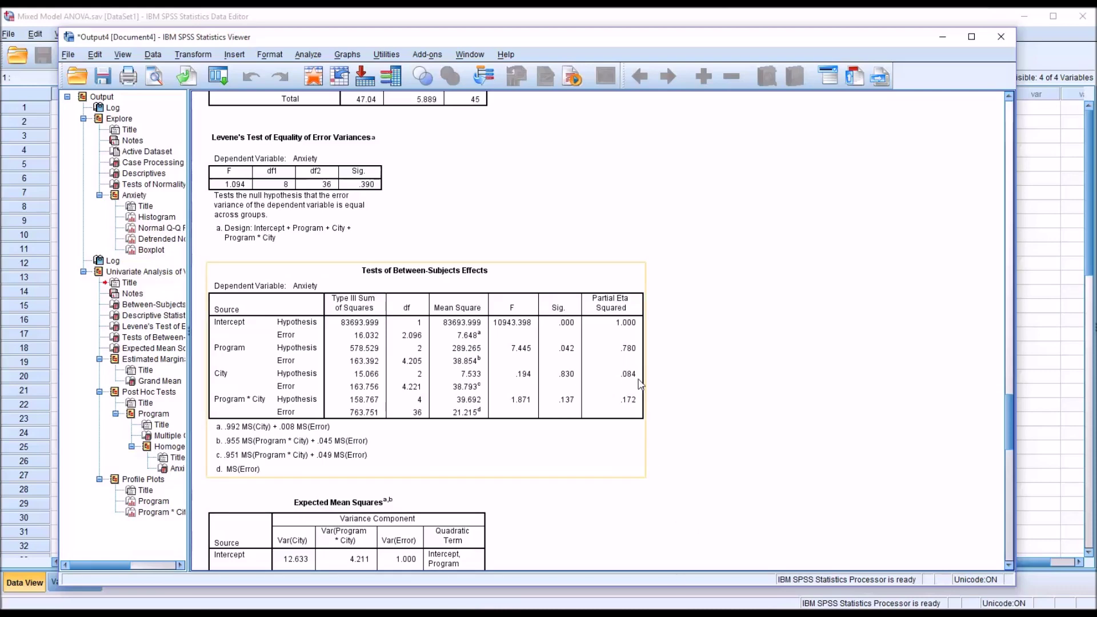
pyautogui.click(650, 371)
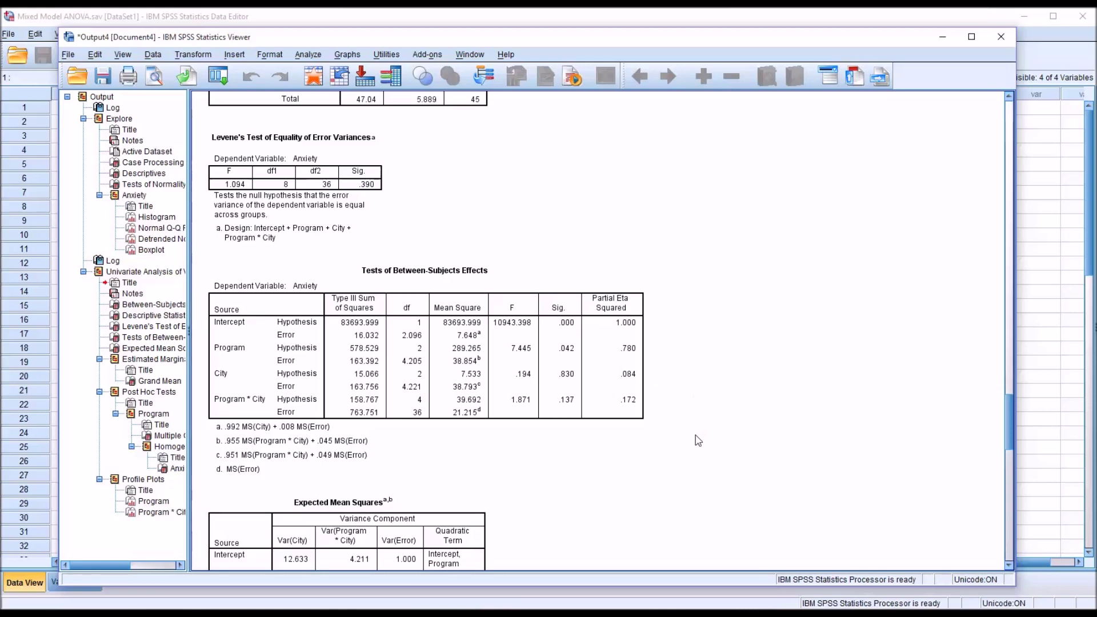
pyautogui.click(634, 443)
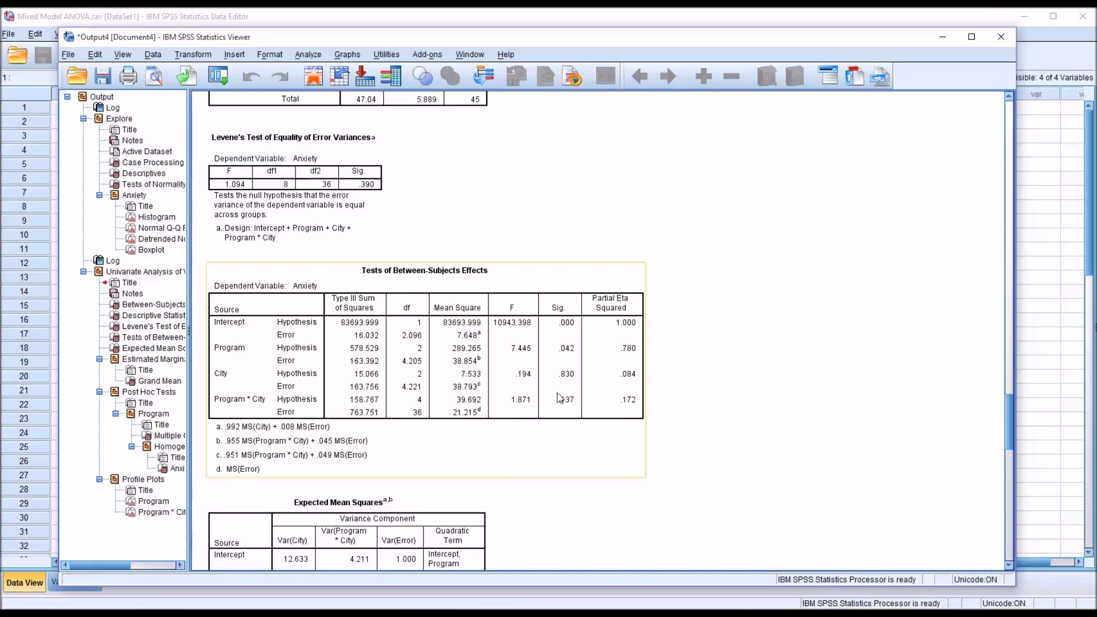
pyautogui.click(731, 521)
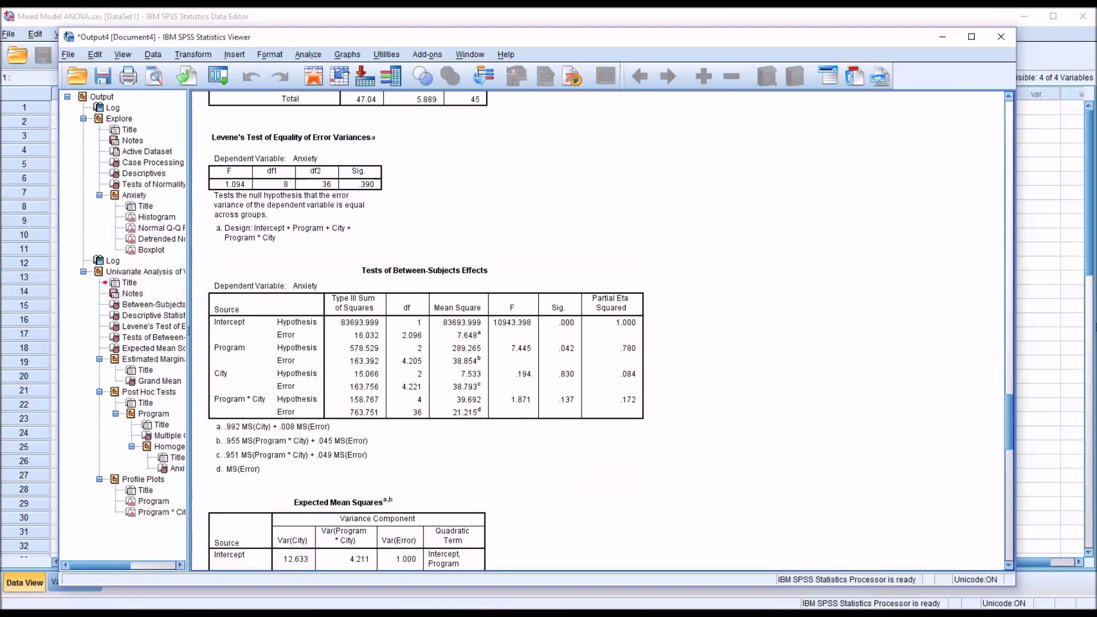
# Scroll down to Post Hoc Tests and select the Tukey Multiple Comparisons table.
pyautogui.moveTo(1006, 430); pyautogui.dragTo(1013, 495)
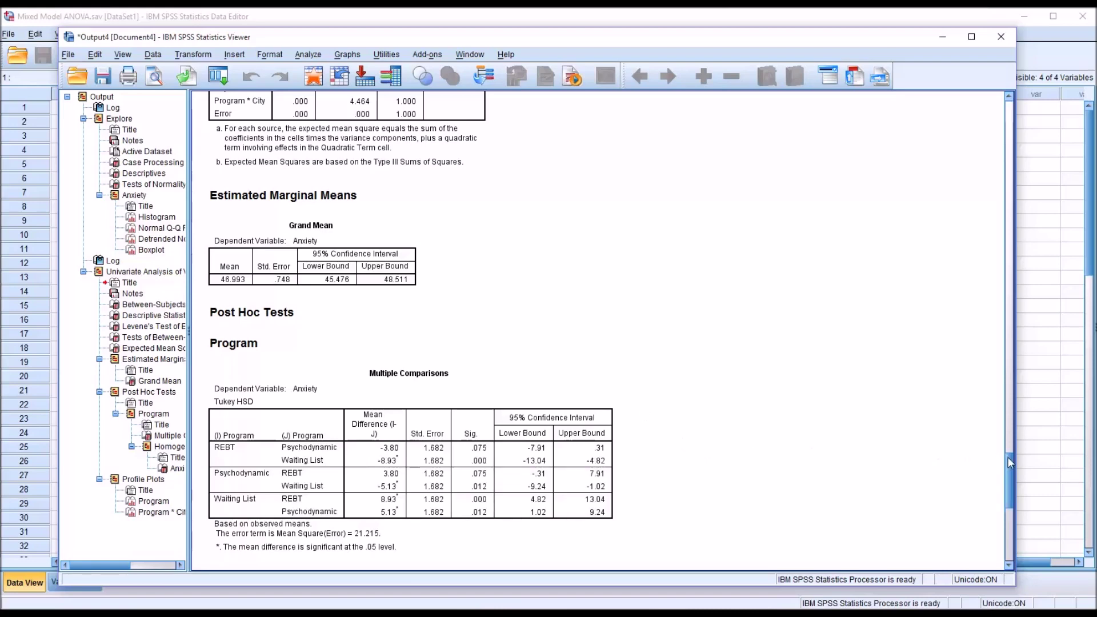
pyautogui.moveTo(1006, 460); pyautogui.dragTo(1003, 487)
pyautogui.click(492, 315)
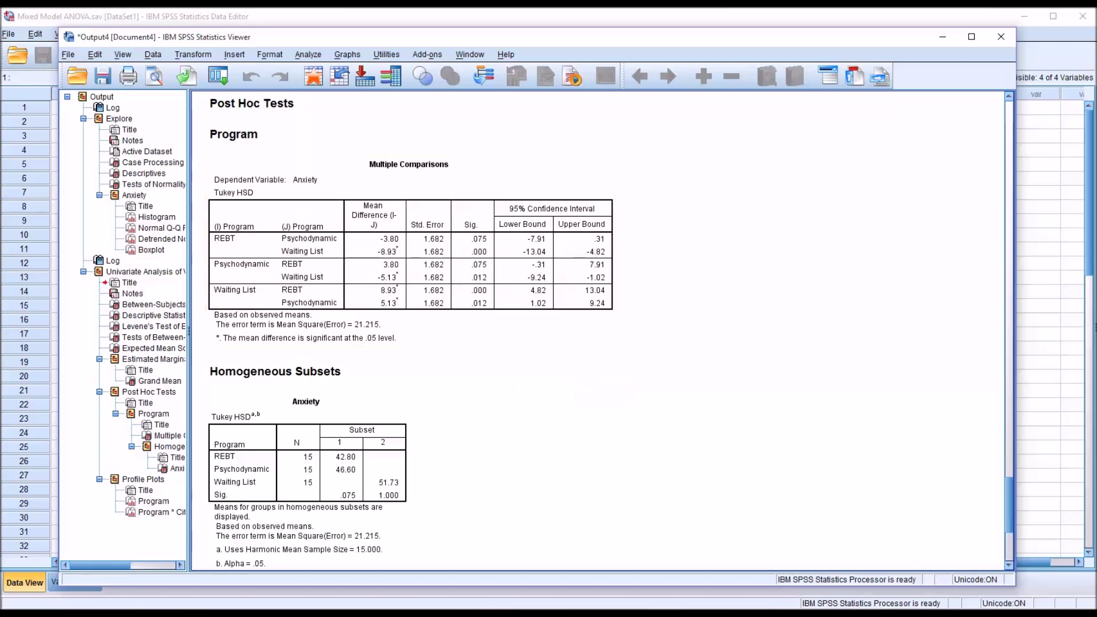
# Scroll the Viewer down to the Anxiety by Program profile plot.
pyautogui.moveTo(1006, 508)
pyautogui.mouseDown()
pyautogui.moveTo(1017, 530)
pyautogui.moveTo(1006, 506)
pyautogui.mouseUp()
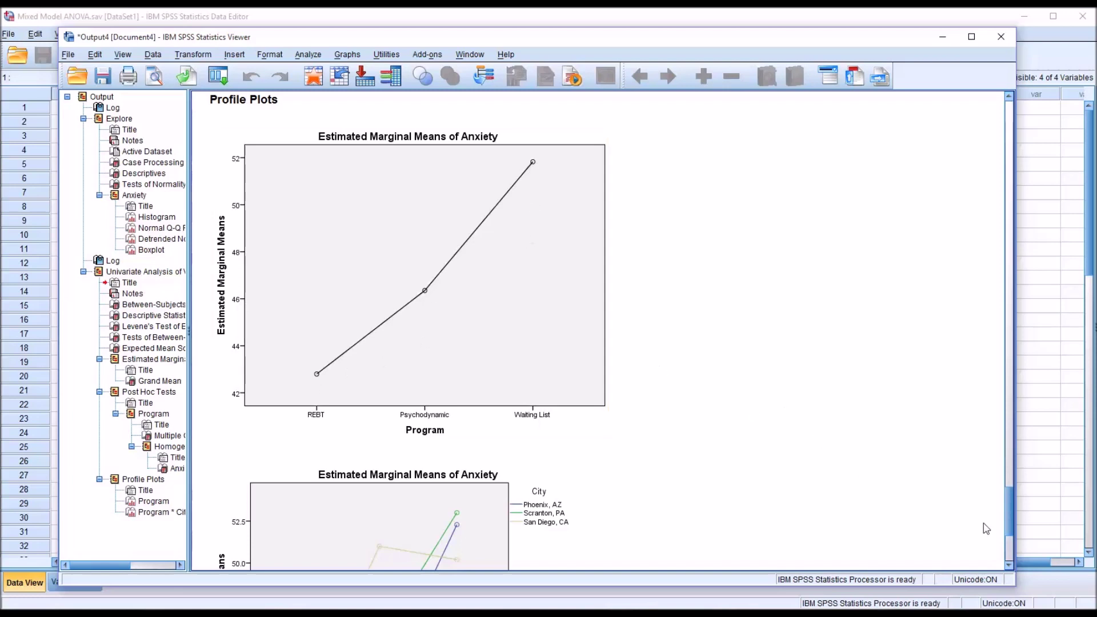
pyautogui.moveTo(1010, 508); pyautogui.dragTo(1002, 537)
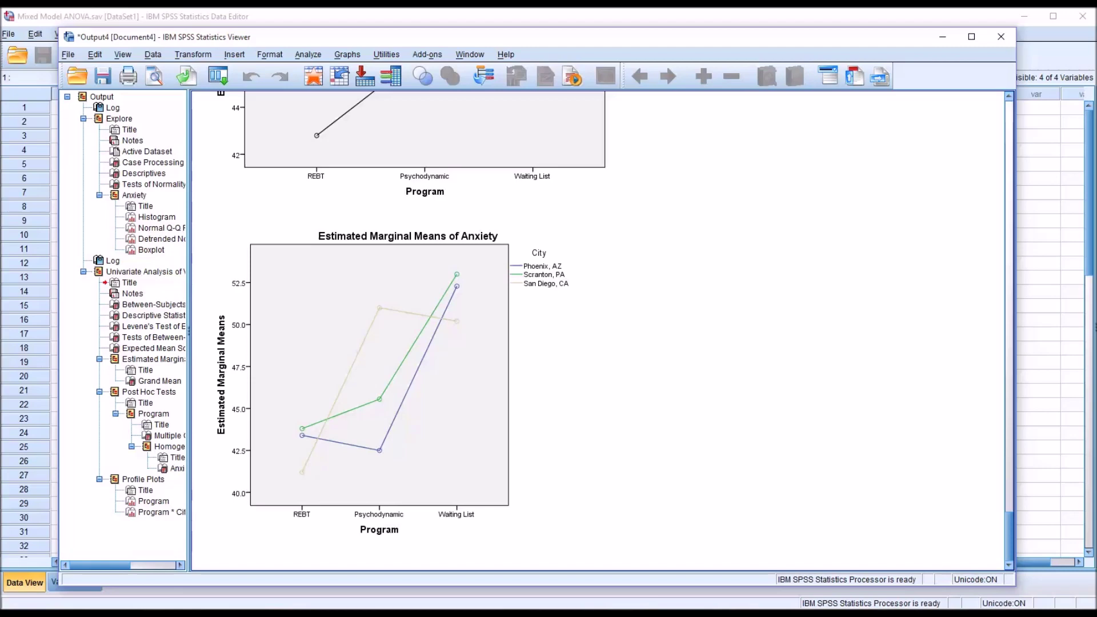
# Select the Program by City marginal means chart, then scroll back up to the Tukey homogeneous subsets.
pyautogui.click(321, 481)
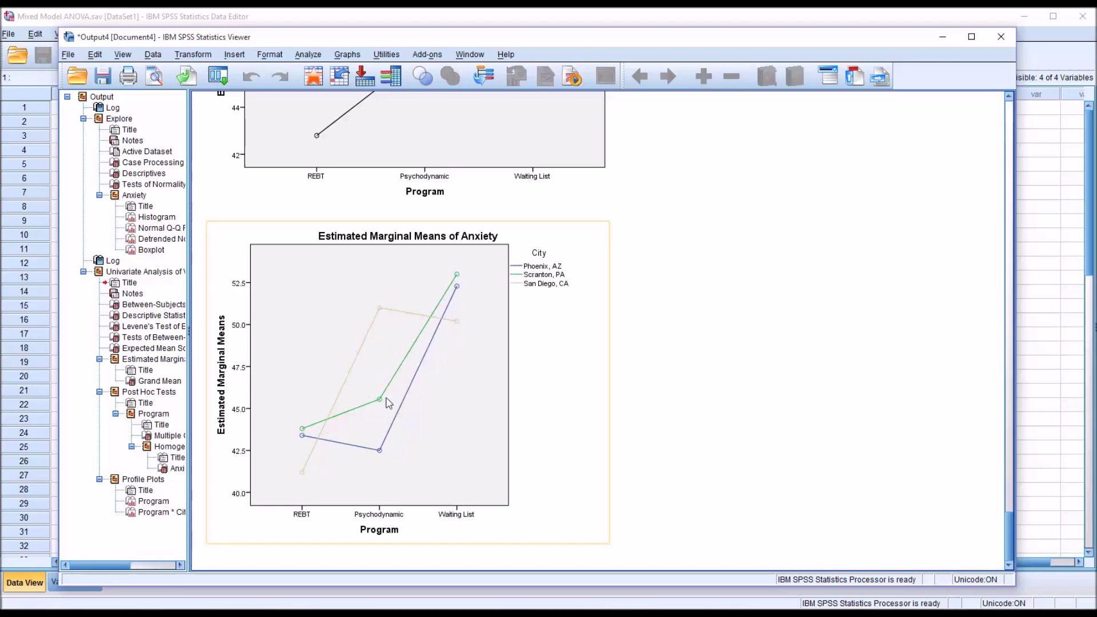
pyautogui.click(661, 419)
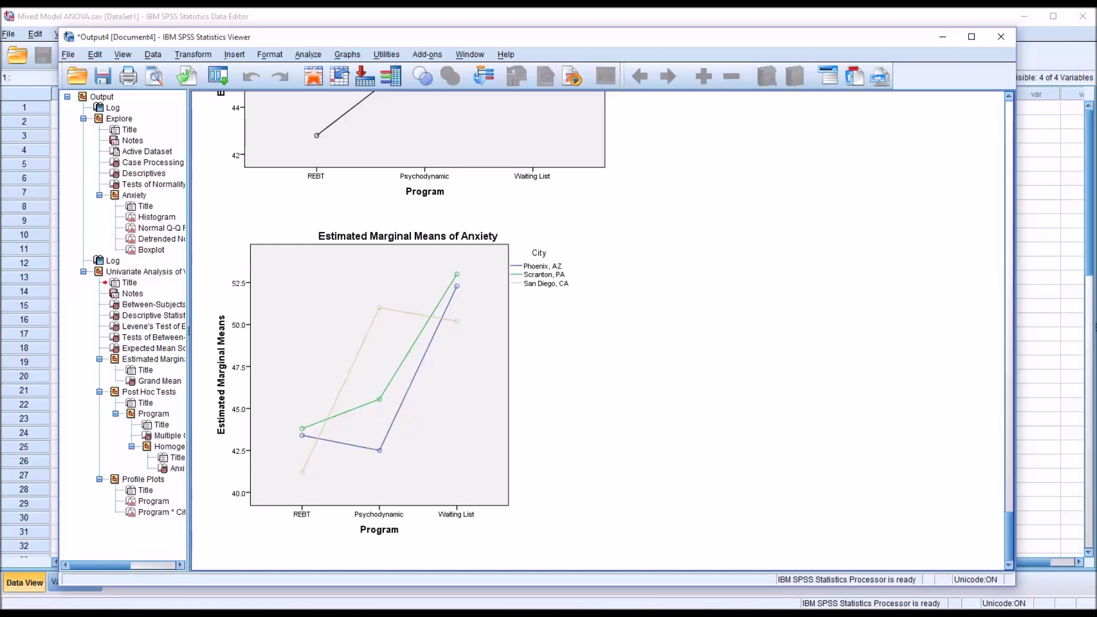
pyautogui.moveTo(1009, 535); pyautogui.dragTo(988, 453)
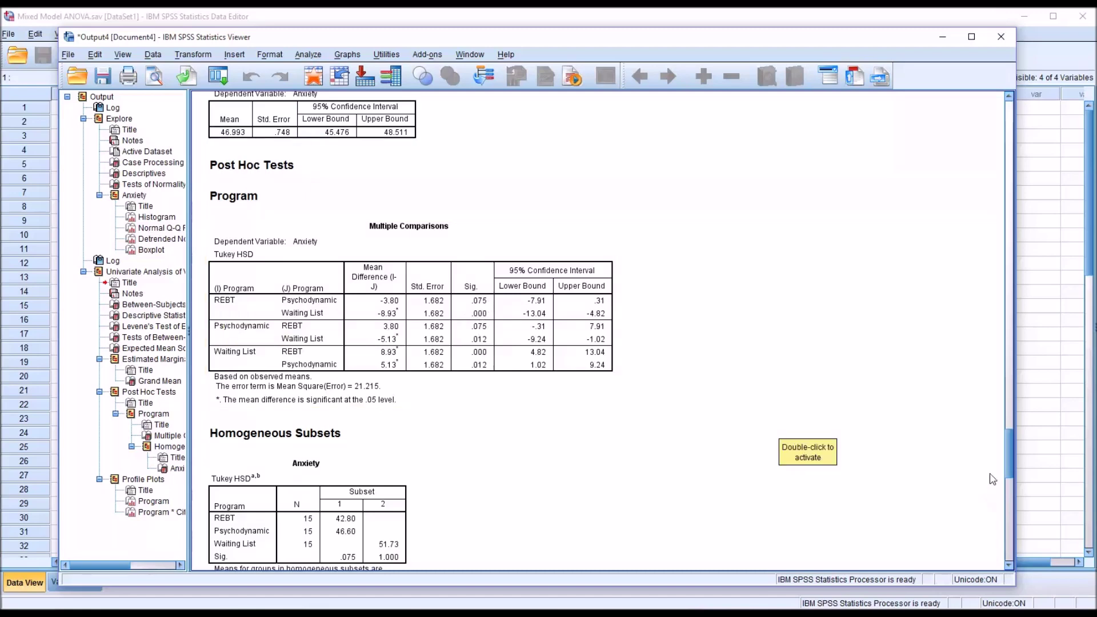
# Scroll the Viewer back to Levene's test and the Program/City Between-Subjects Effects table.
pyautogui.moveTo(1009, 464); pyautogui.dragTo(1007, 353)
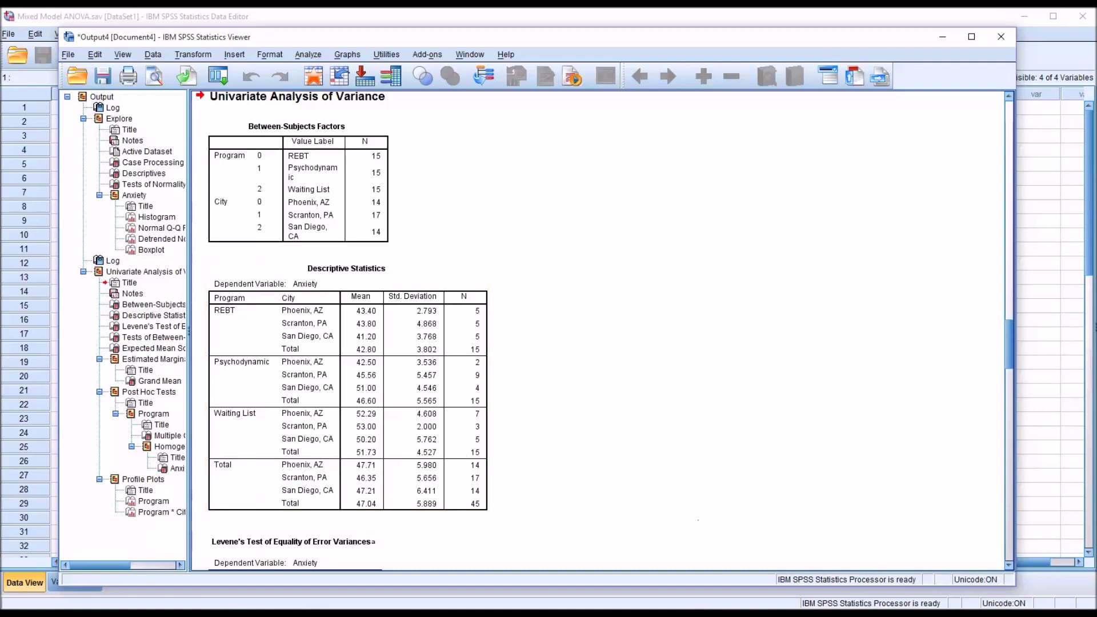
pyautogui.moveTo(1007, 364); pyautogui.dragTo(1009, 411)
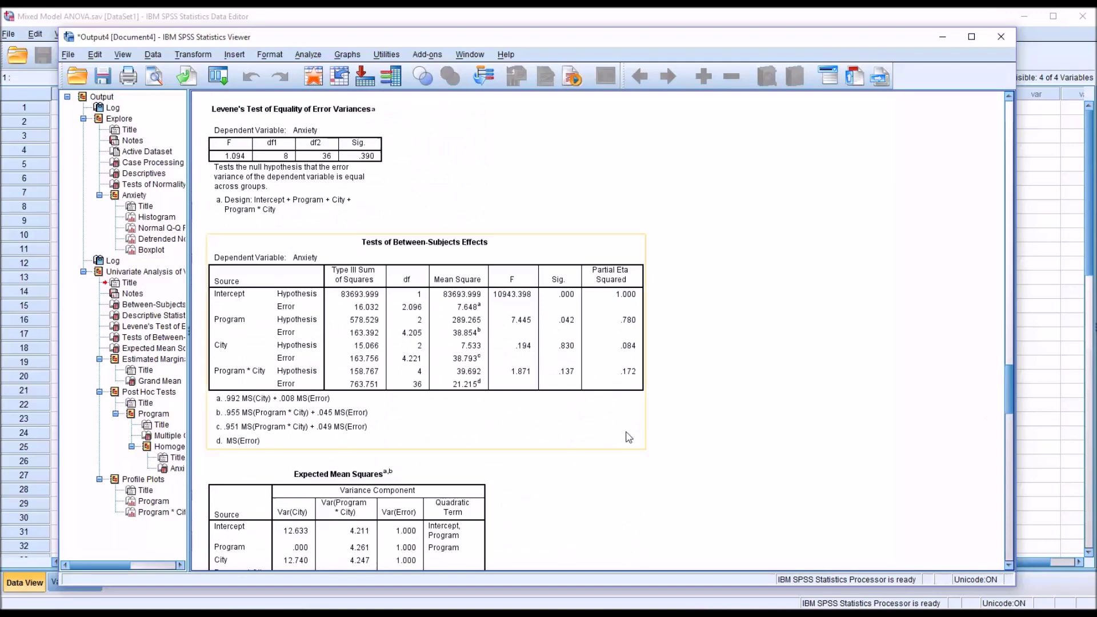